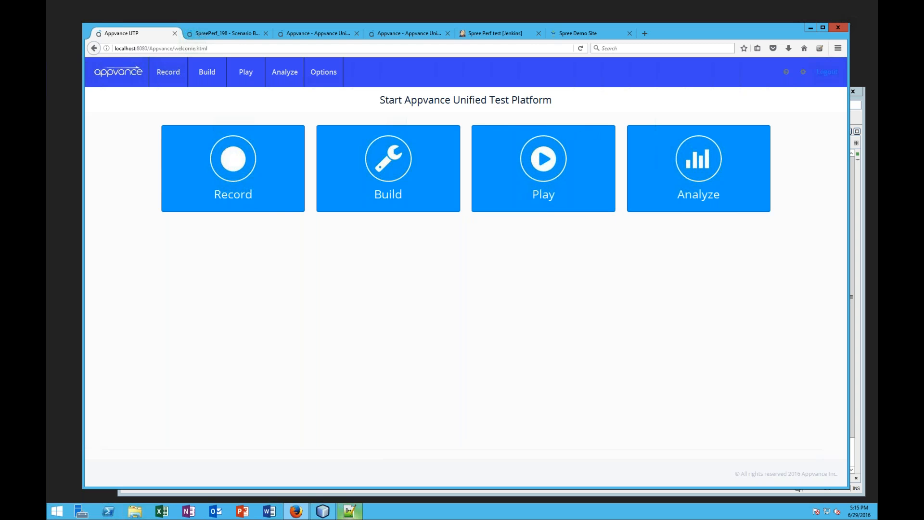
Switch to Notepad++ to view ListOfTestOrig.json and the AutomatedTests.rb script, and return to the Appvance platform
{"action": "mouse_move", "coordinate": [350, 511]}
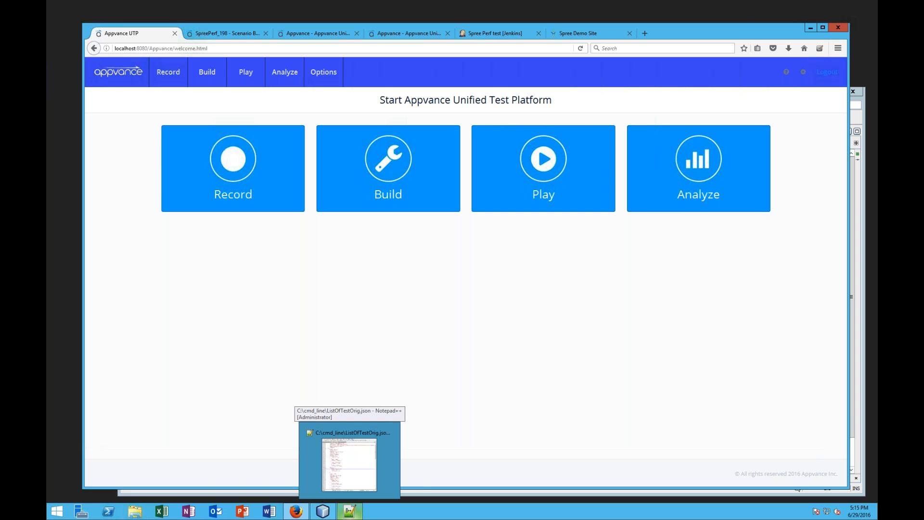
{"action": "left_click", "coordinate": [350, 460]}
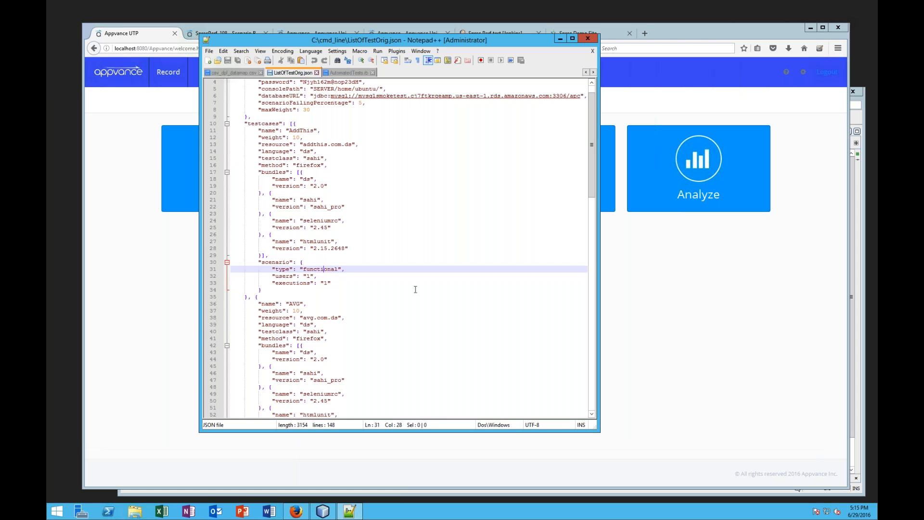
{"action": "left_click", "coordinate": [344, 73]}
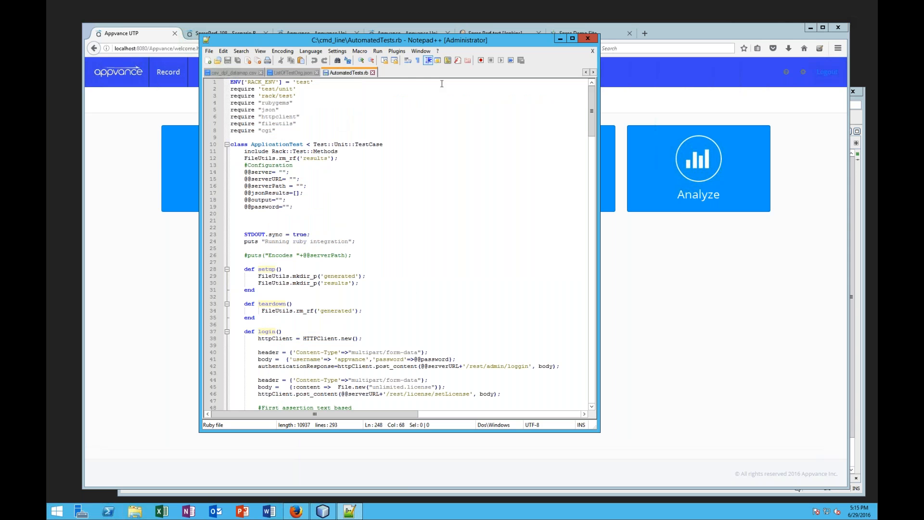
{"action": "left_click", "coordinate": [560, 39]}
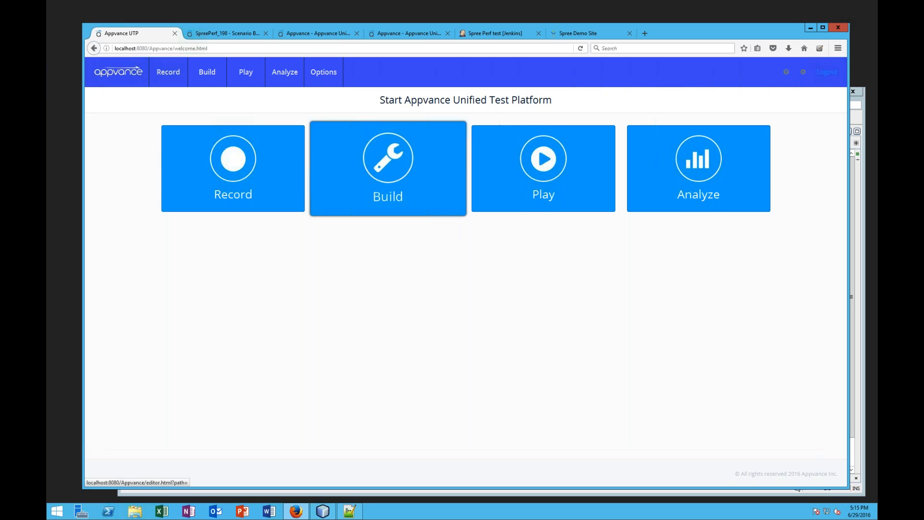
Open the SpreePerf_198 scenario and examine its available test types and test management settings
{"action": "key", "text": "ctrl+Tab"}
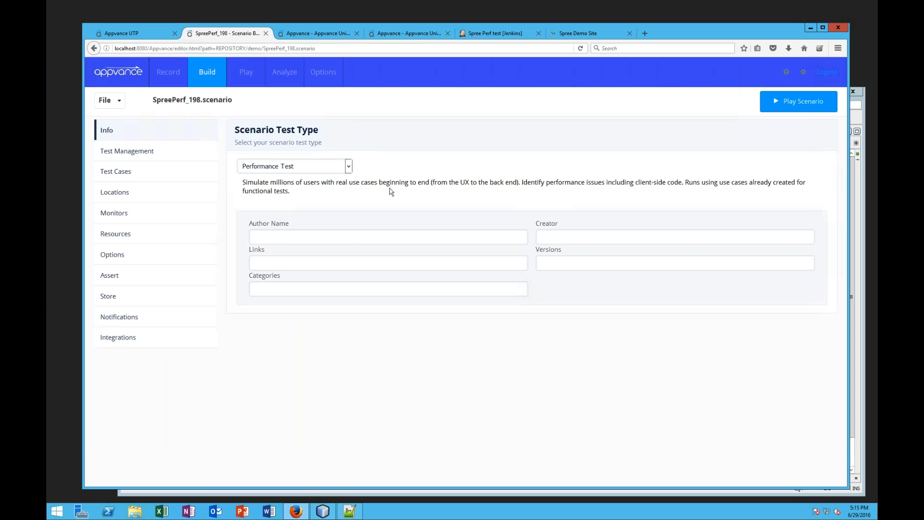
{"action": "left_click", "coordinate": [349, 167]}
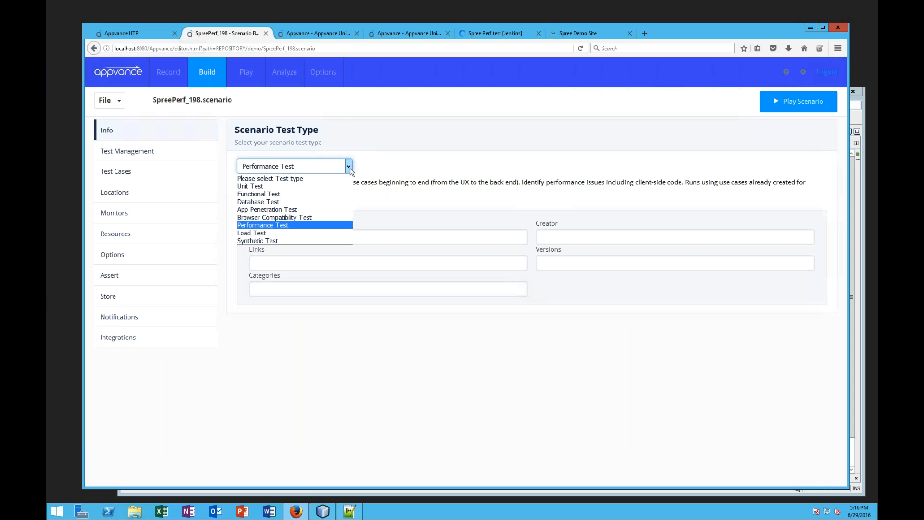
{"action": "left_click", "coordinate": [376, 173]}
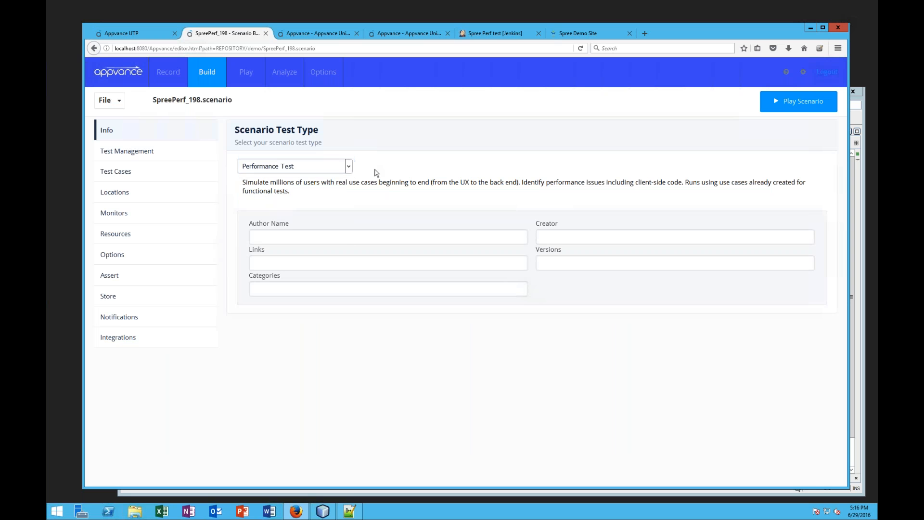
{"action": "left_click", "coordinate": [151, 151]}
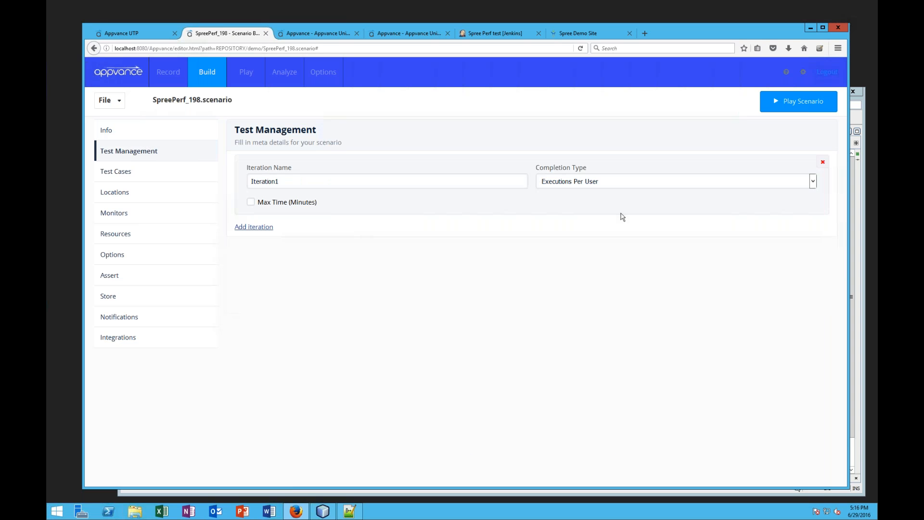
Open Testcase1 of the scenario, examine the script type and browser choices, and leave the test case editor
{"action": "left_click", "coordinate": [117, 172]}
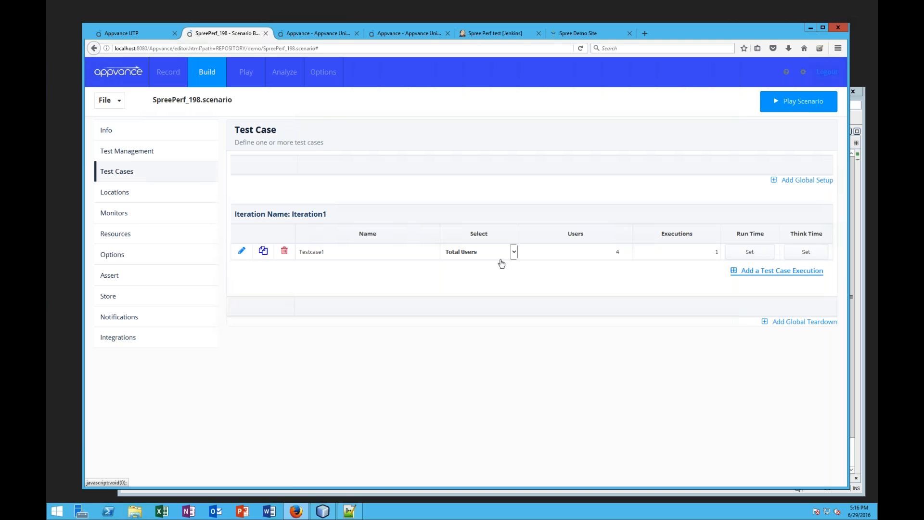
{"action": "left_click", "coordinate": [242, 251]}
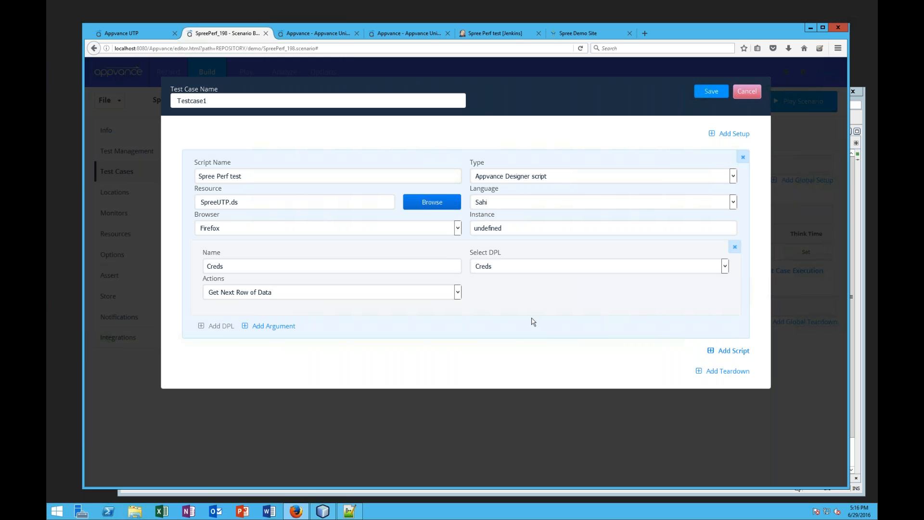
{"action": "left_click", "coordinate": [738, 351]}
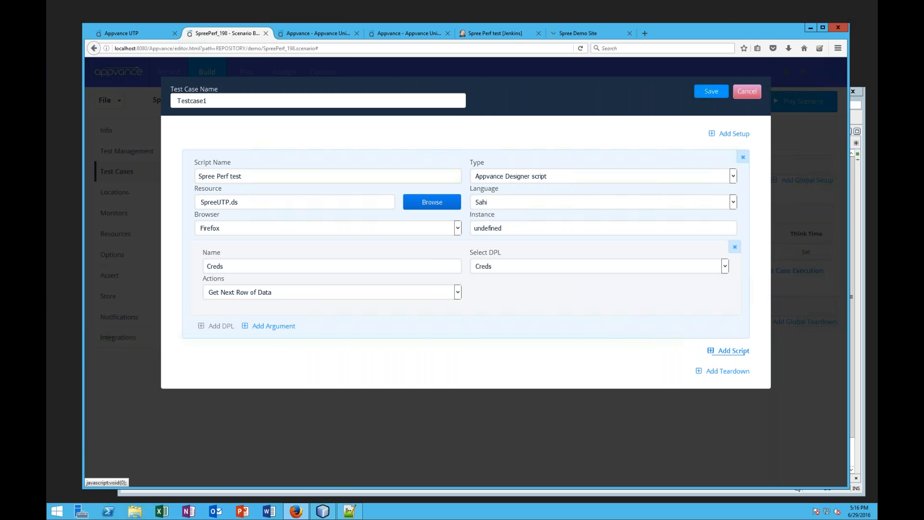
{"action": "left_click", "coordinate": [734, 176]}
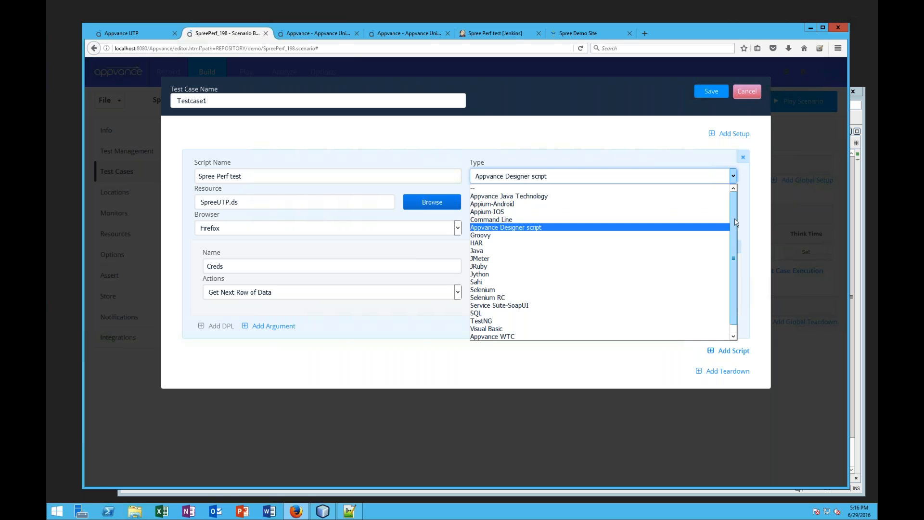
{"action": "left_click_drag", "start_coordinate": [736, 222], "coordinate": [734, 256]}
{"action": "left_click", "coordinate": [759, 262]}
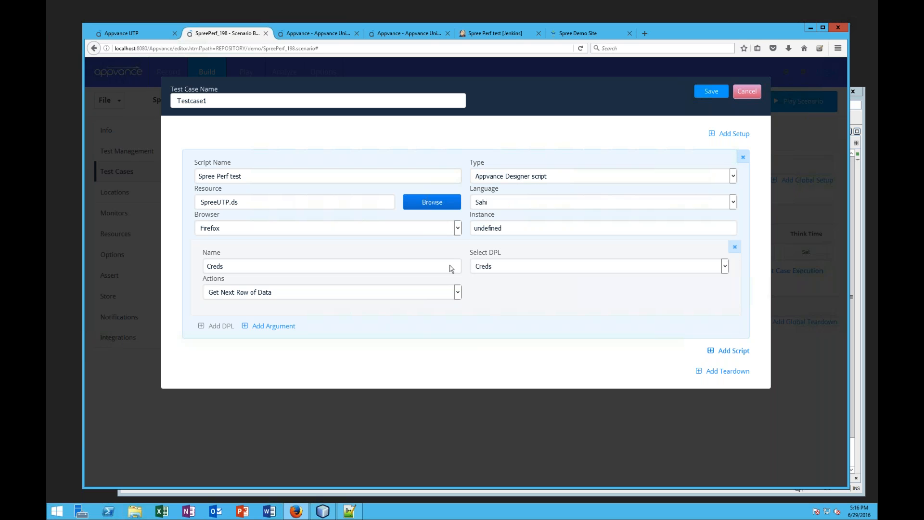
{"action": "left_click", "coordinate": [457, 228]}
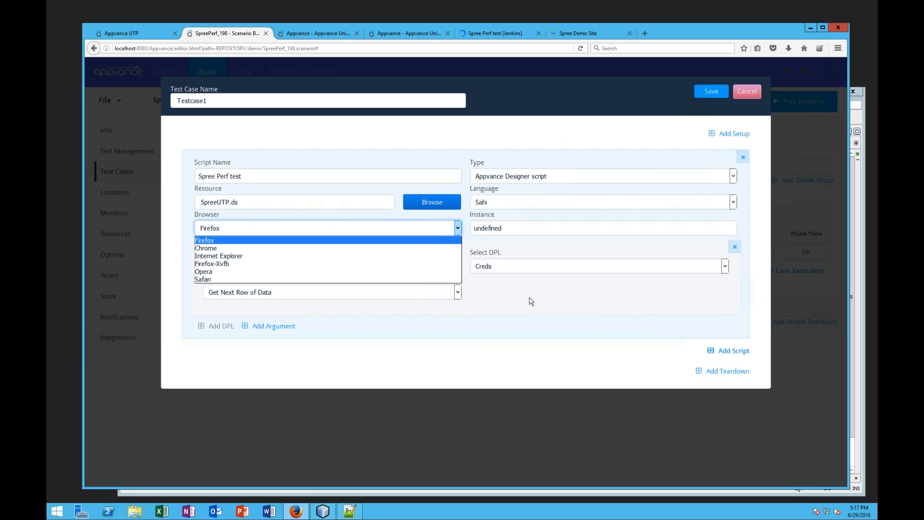
{"action": "left_click", "coordinate": [514, 301]}
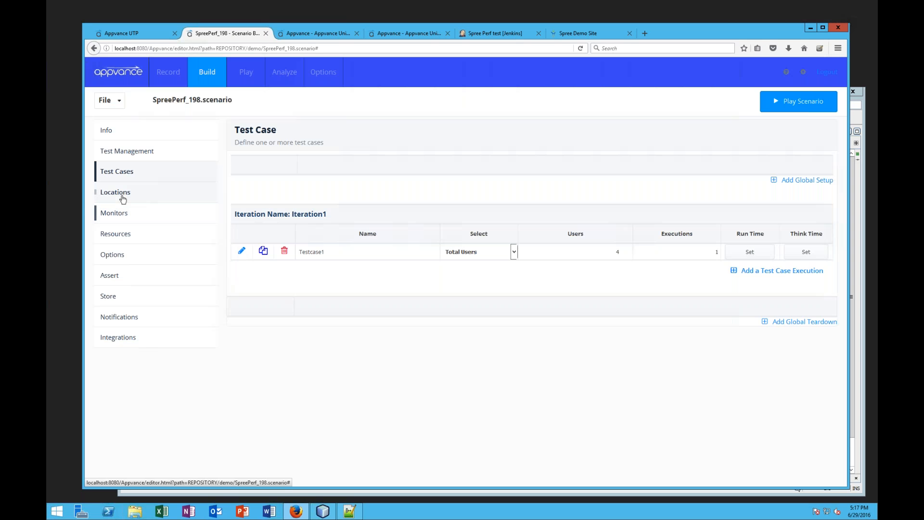
Add a blank cloud and a blank test location to the scenario's locations, and view the available cloud types
{"action": "left_click", "coordinate": [122, 195]}
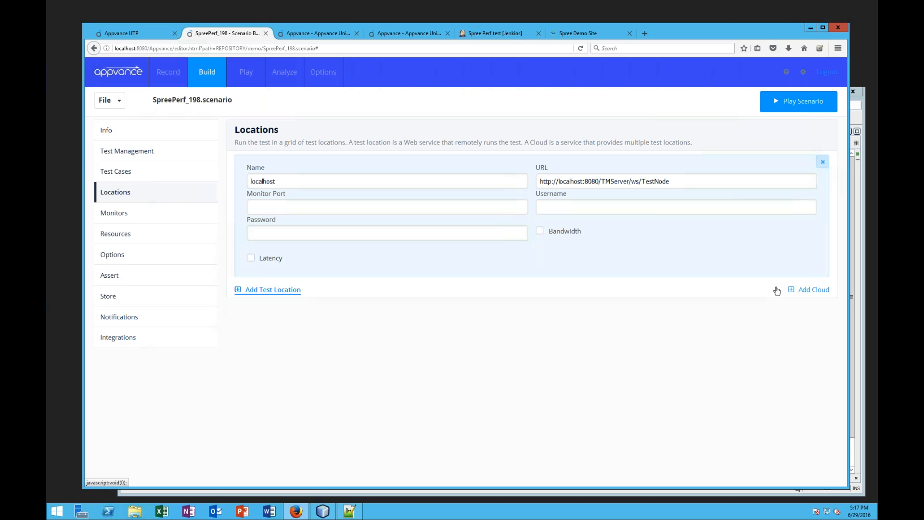
{"action": "left_click", "coordinate": [812, 290]}
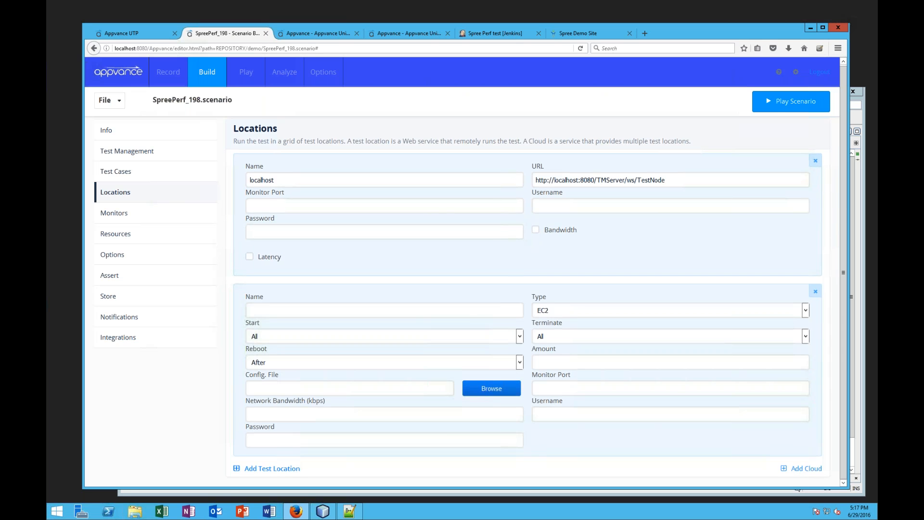
{"action": "left_click", "coordinate": [272, 469]}
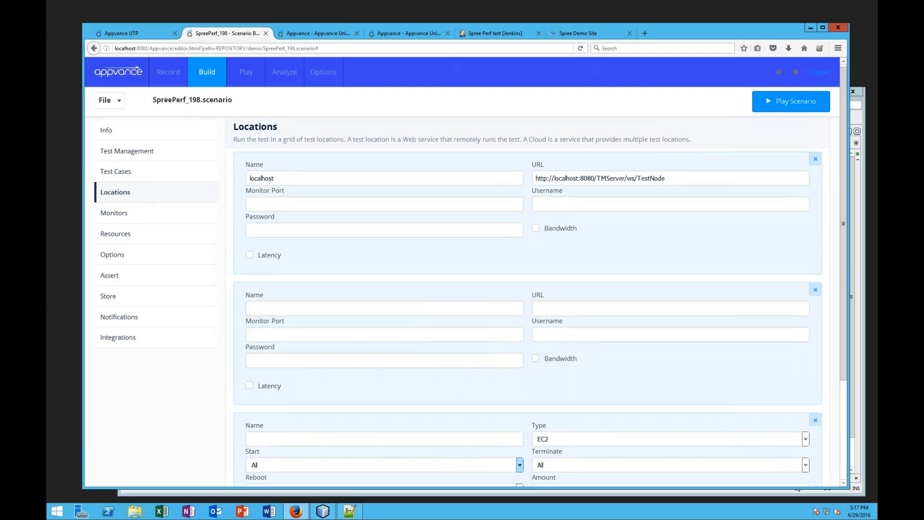
{"action": "scroll", "coordinate": [527, 298], "scroll_direction": "down", "scroll_amount": 3}
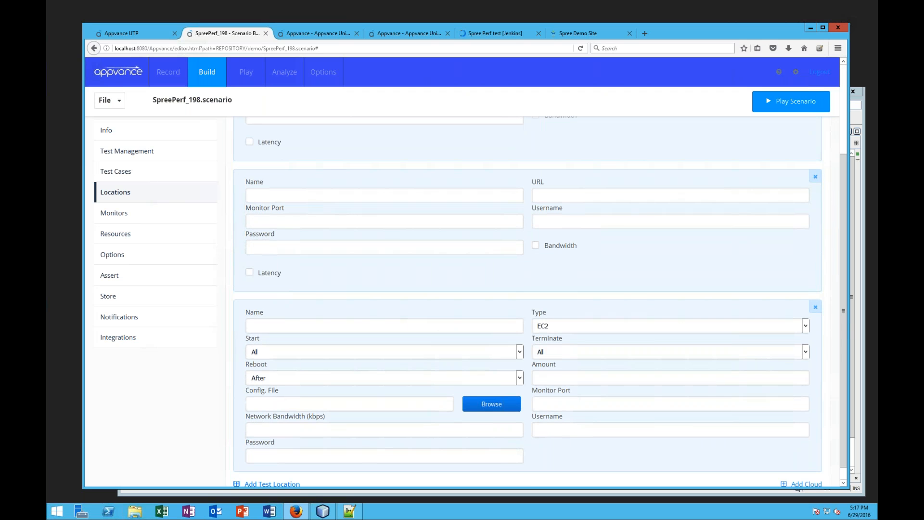
{"action": "scroll", "coordinate": [806, 320], "scroll_direction": "down", "scroll_amount": 1}
{"action": "left_click", "coordinate": [806, 312]}
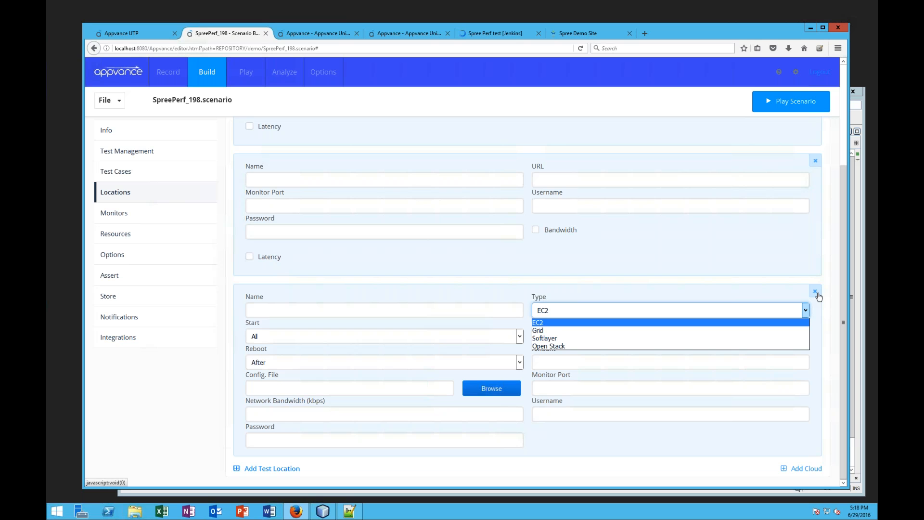
{"action": "left_click", "coordinate": [671, 271]}
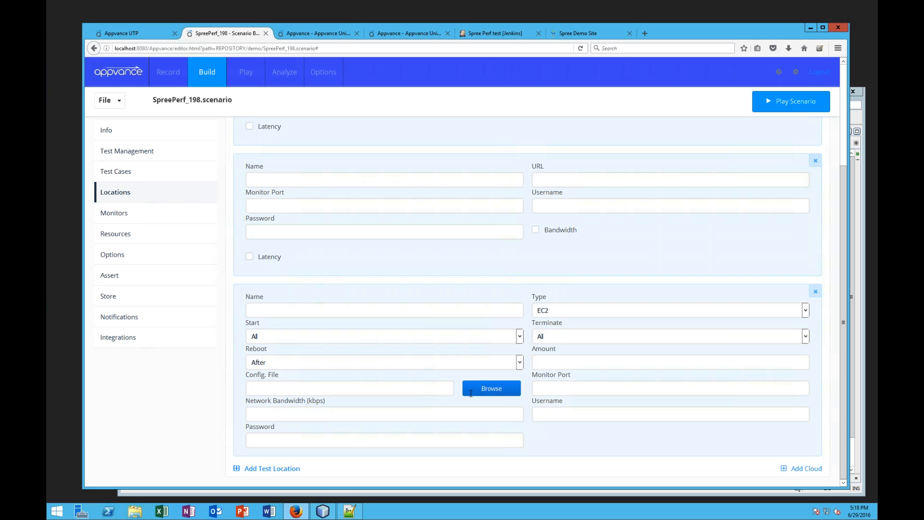
Delete the blank cloud and the blank test location, keeping only the localhost location
{"action": "left_click", "coordinate": [816, 291]}
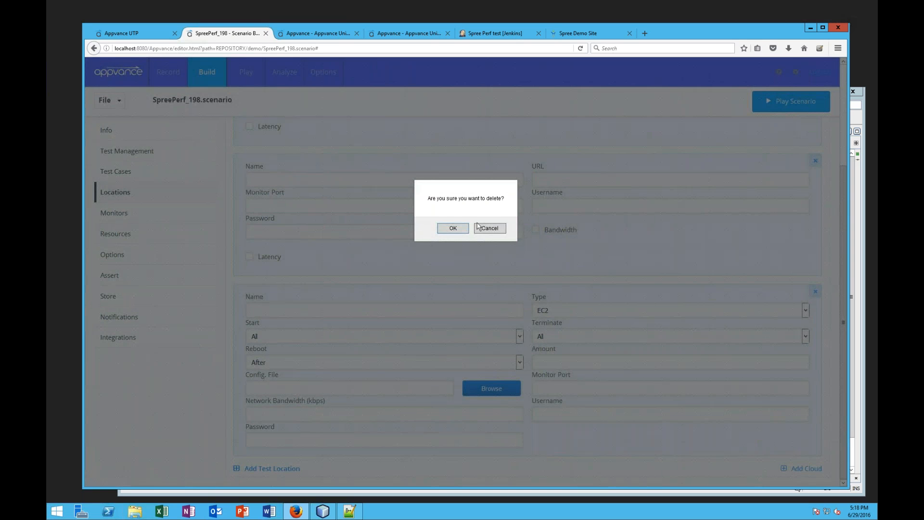
{"action": "left_click", "coordinate": [452, 228]}
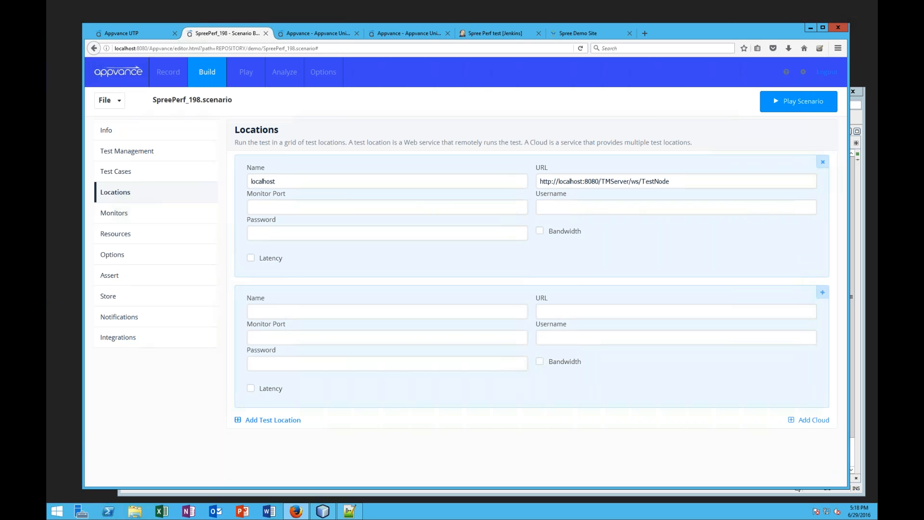
{"action": "left_click", "coordinate": [823, 292]}
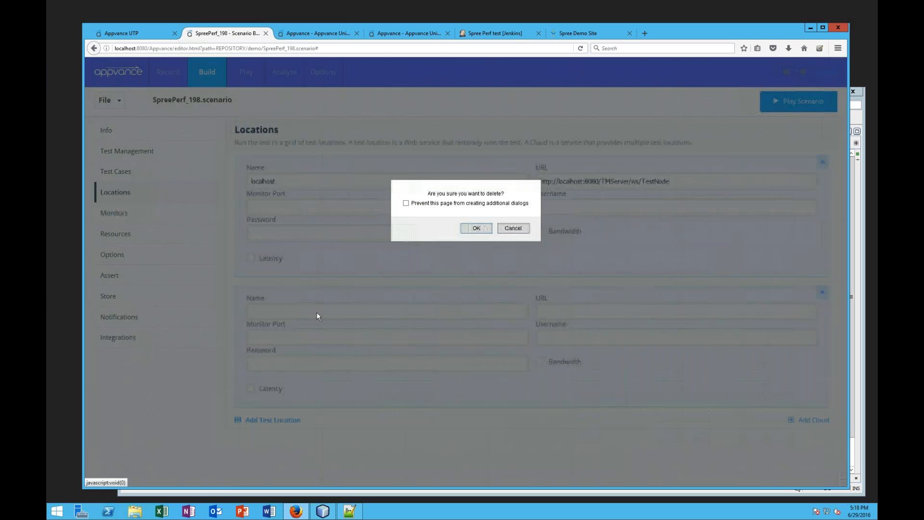
{"action": "left_click", "coordinate": [476, 227]}
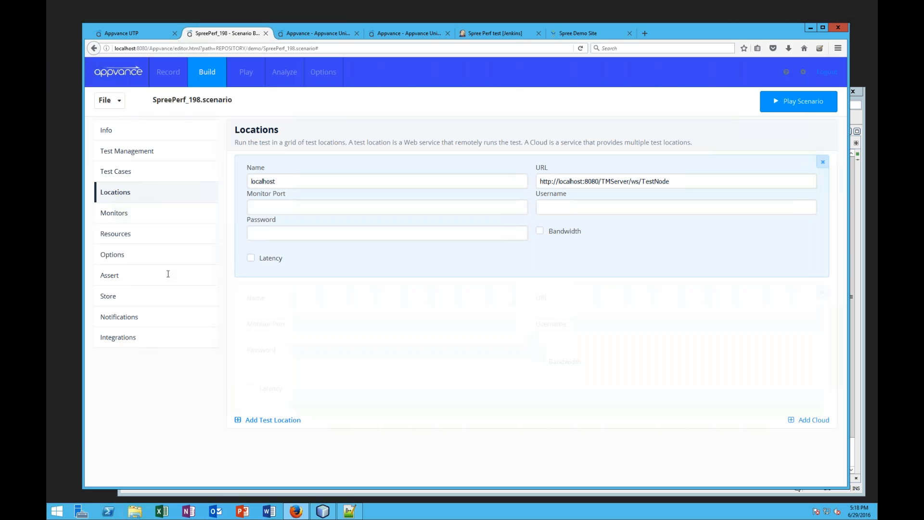
Examine the scenario's monitoring settings for test nodes and hosts
{"action": "left_click", "coordinate": [114, 219]}
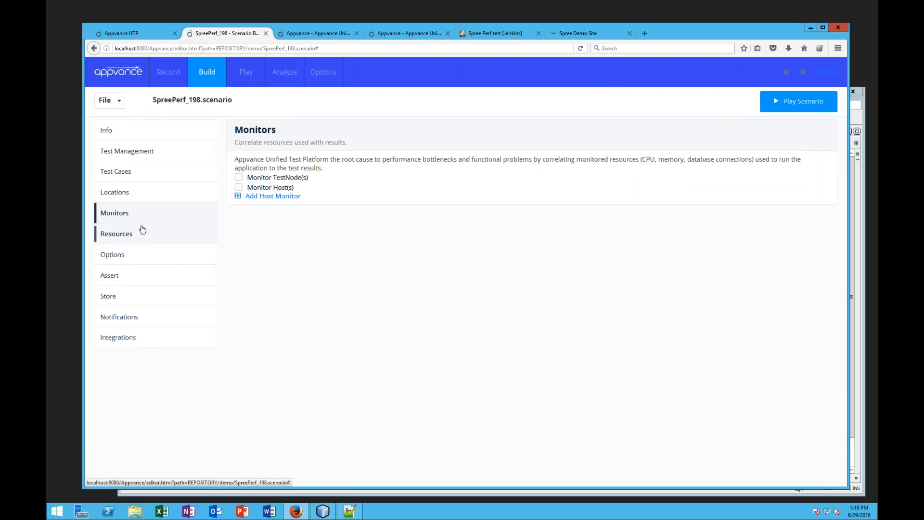
{"action": "left_click", "coordinate": [122, 235]}
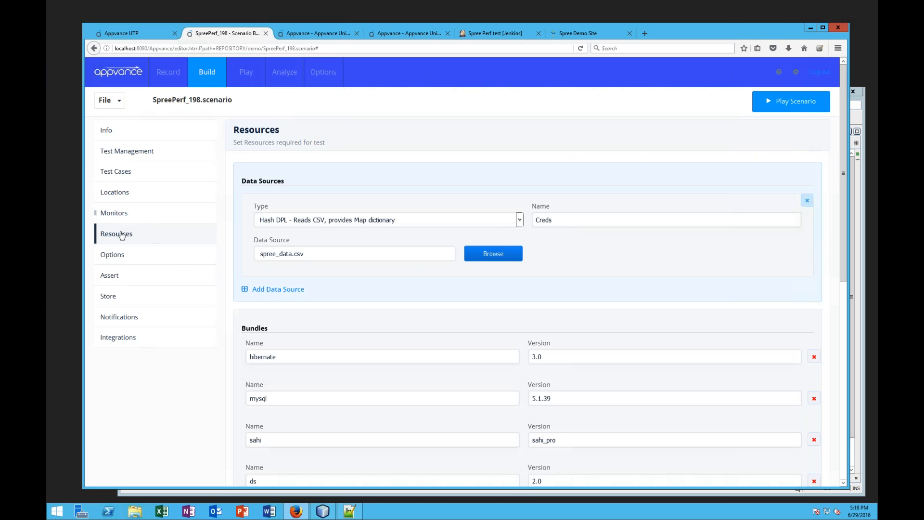
{"action": "left_click", "coordinate": [115, 216]}
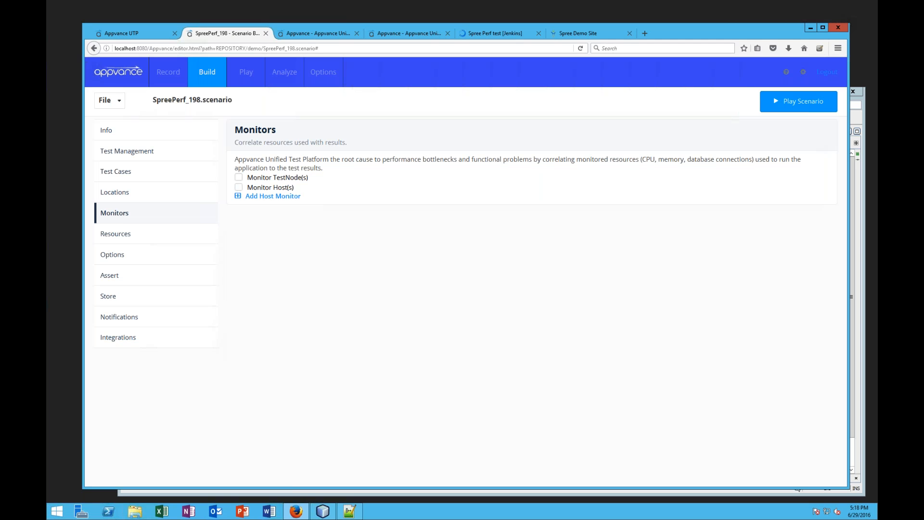
{"action": "mouse_move", "coordinate": [307, 197]}
{"action": "left_mouse_down"}
{"action": "mouse_move", "coordinate": [243, 197]}
{"action": "mouse_move", "coordinate": [299, 201]}
{"action": "left_mouse_up"}
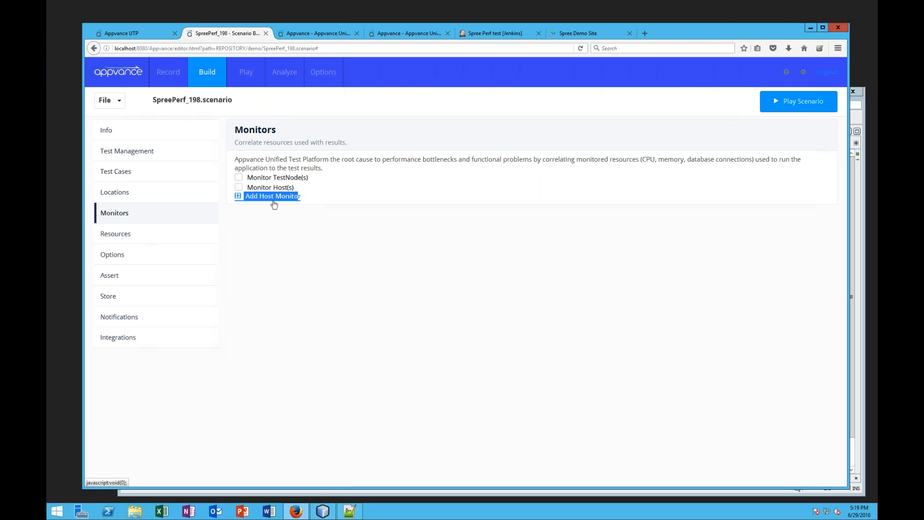
Open the scenario's resources and examine the types available for the Creds data source
{"action": "left_click", "coordinate": [127, 235]}
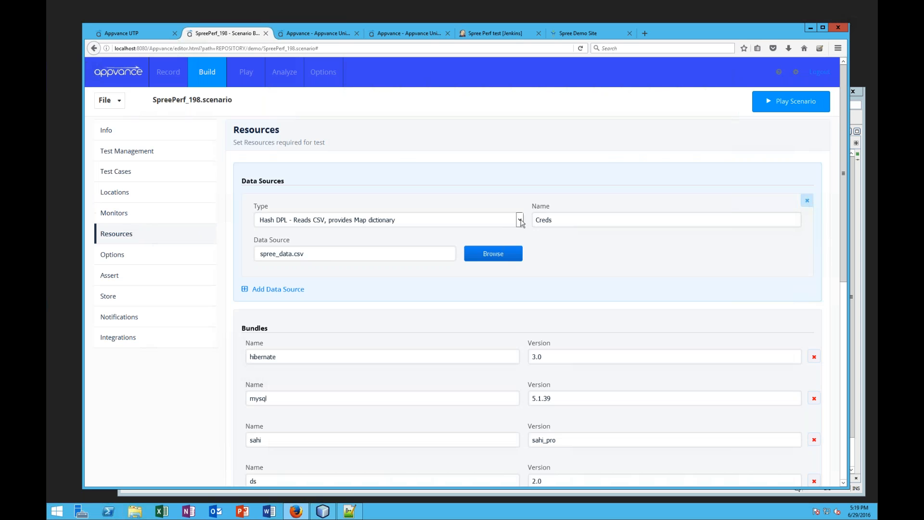
{"action": "left_click", "coordinate": [520, 221]}
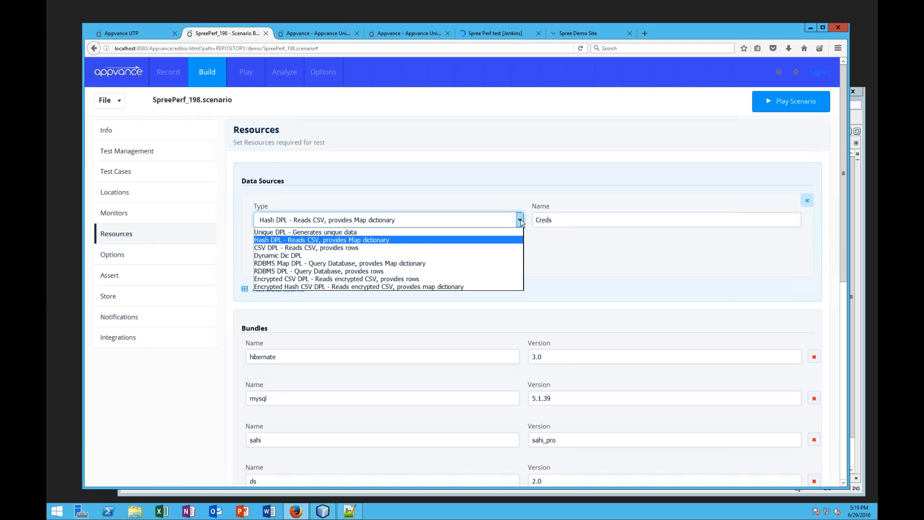
{"action": "left_click", "coordinate": [573, 255]}
Look through the scenario's global and UTP core options and return to its test cases
{"action": "left_click", "coordinate": [148, 258]}
{"action": "scroll", "coordinate": [148, 259], "scroll_direction": "down", "scroll_amount": 1}
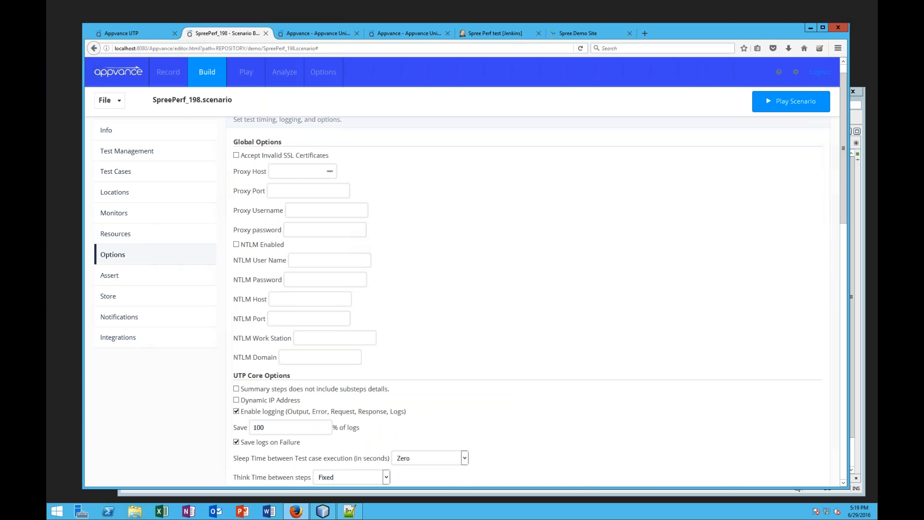
{"action": "scroll", "coordinate": [539, 298], "scroll_direction": "down", "scroll_amount": 6}
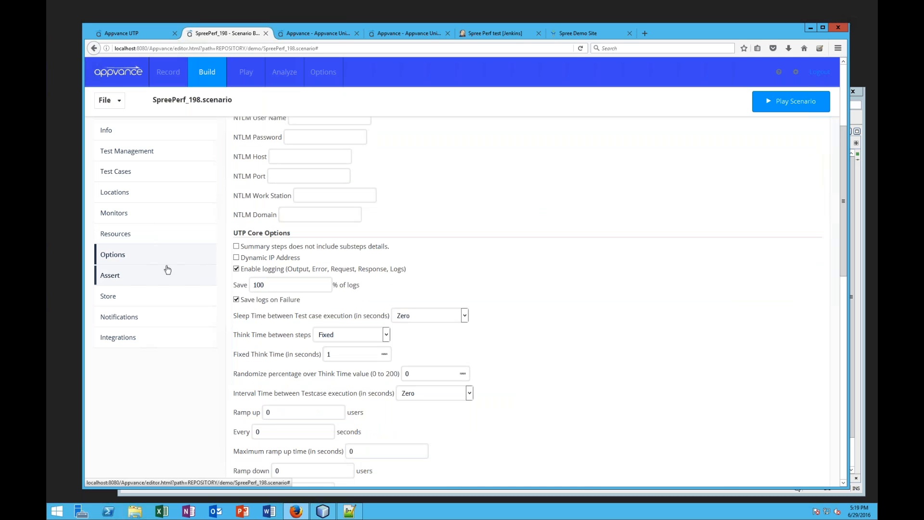
{"action": "scroll", "coordinate": [202, 239], "scroll_direction": "up", "scroll_amount": 7}
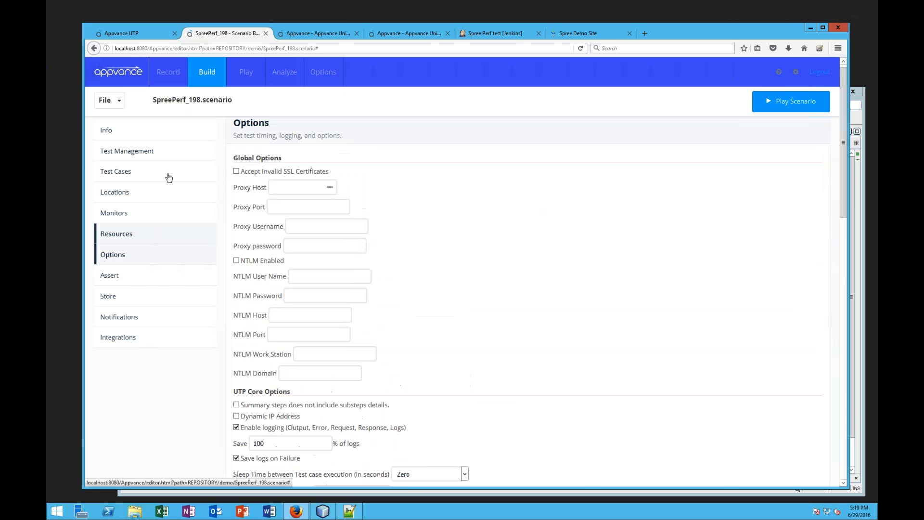
{"action": "left_click", "coordinate": [129, 174]}
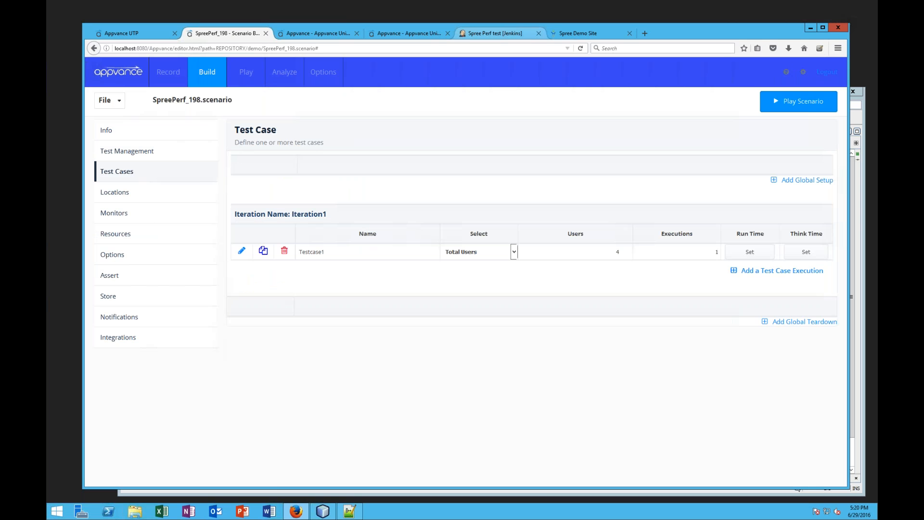
Switch to Jenkins, start a new build of the Spree Perf test project, and return to the SpreePerf_198 scenario
{"action": "left_click", "coordinate": [495, 33]}
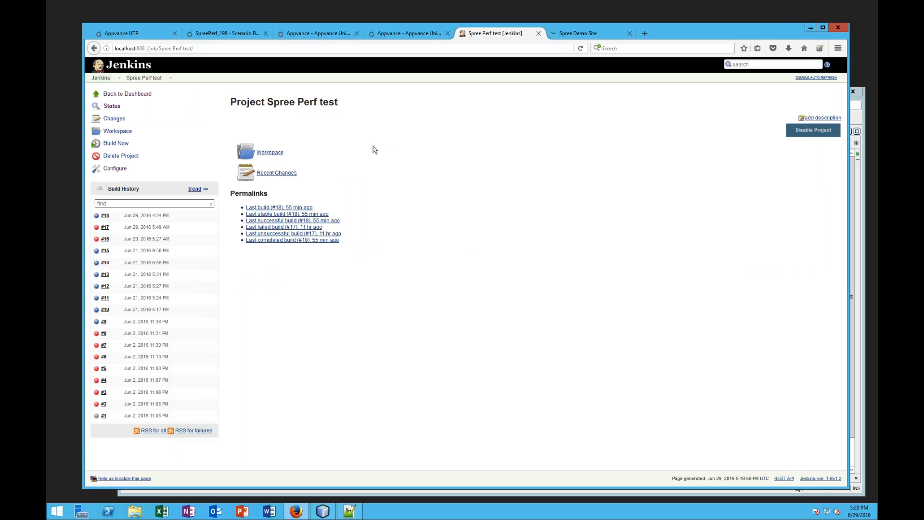
{"action": "left_click", "coordinate": [116, 144]}
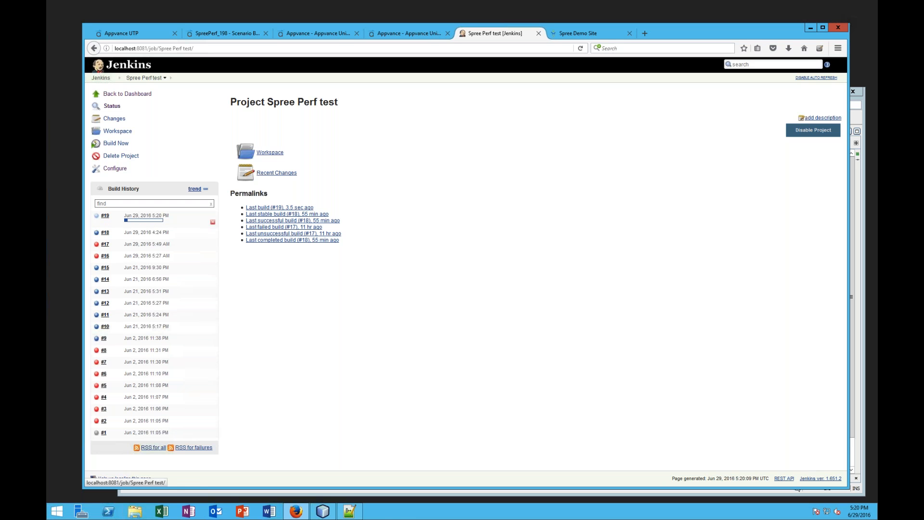
{"action": "left_click", "coordinate": [218, 34]}
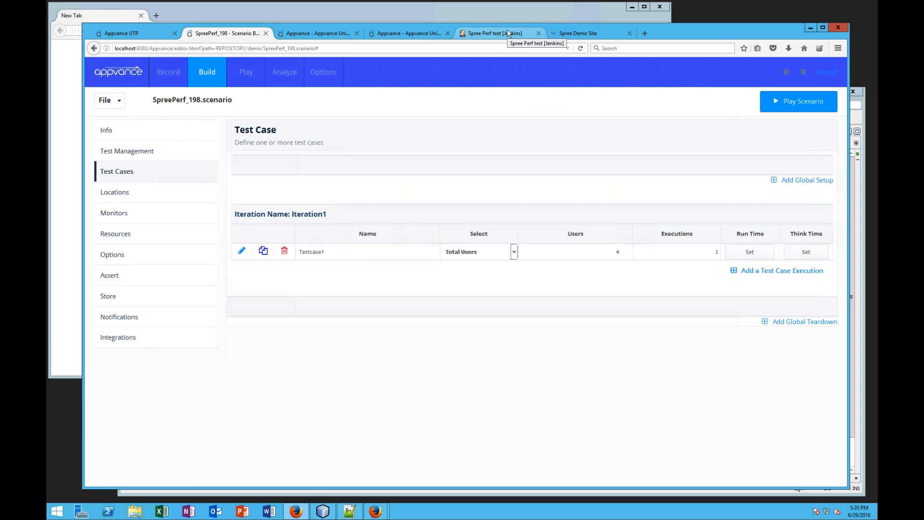
{"action": "mouse_move", "coordinate": [375, 511]}
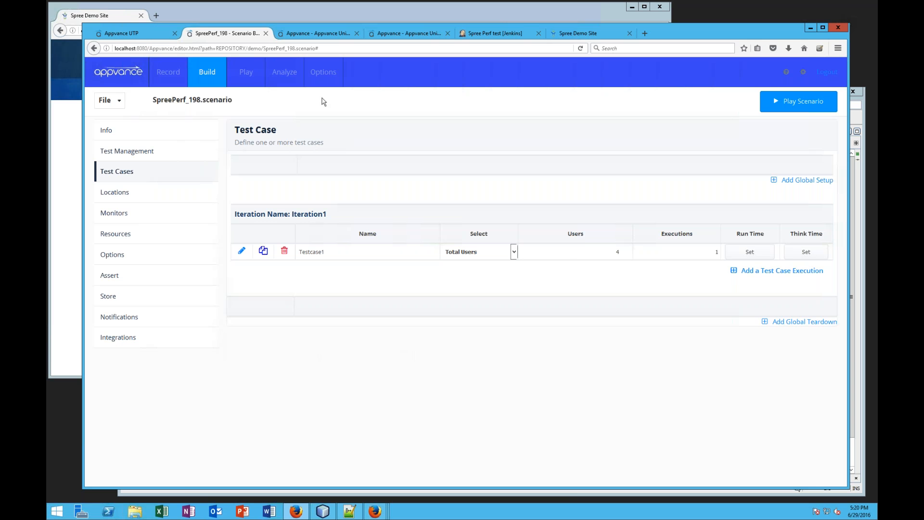
Open the console output of Jenkins build #19 in a separate browser tab and switch to it
{"action": "left_click", "coordinate": [489, 34]}
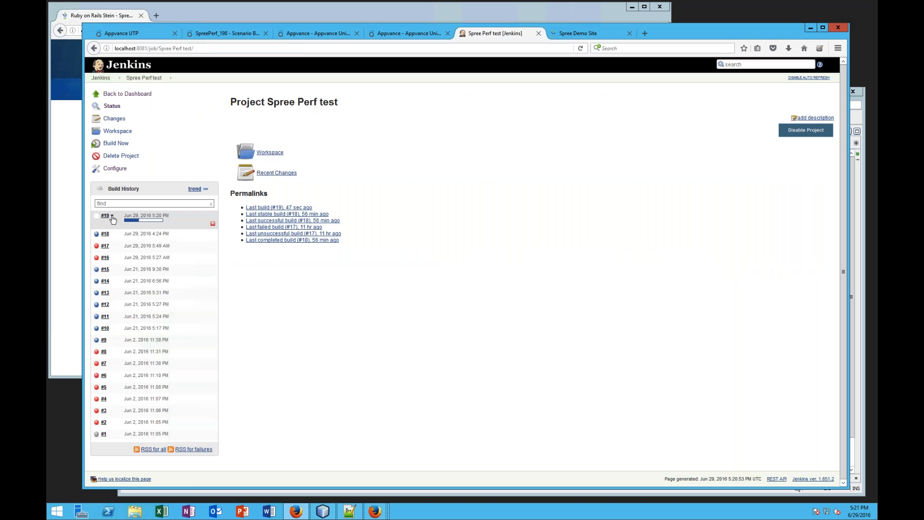
{"action": "left_click", "coordinate": [111, 216]}
{"action": "right_click", "coordinate": [119, 243]}
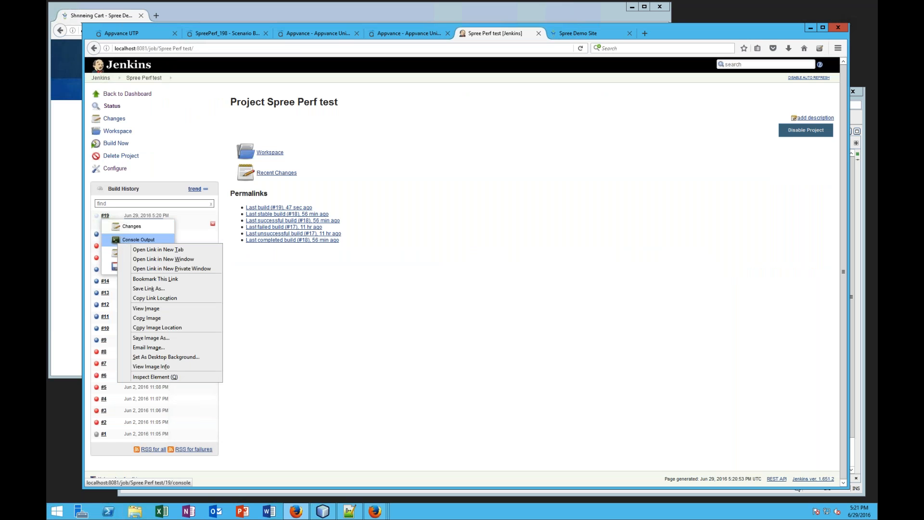
{"action": "left_click", "coordinate": [157, 251]}
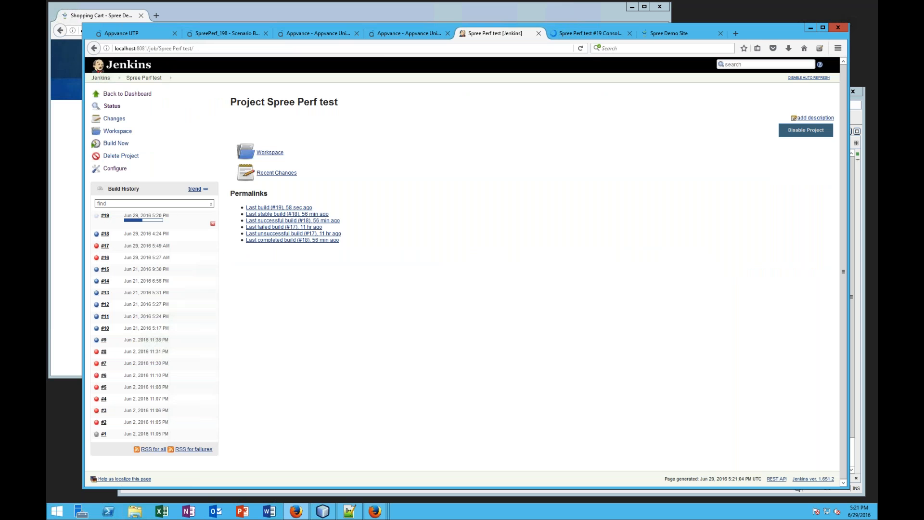
{"action": "left_click", "coordinate": [579, 36]}
Examine build #19's console log from the launch command through the Ant targets to the scenario run messages
{"action": "scroll", "coordinate": [561, 196], "scroll_direction": "up", "scroll_amount": 2}
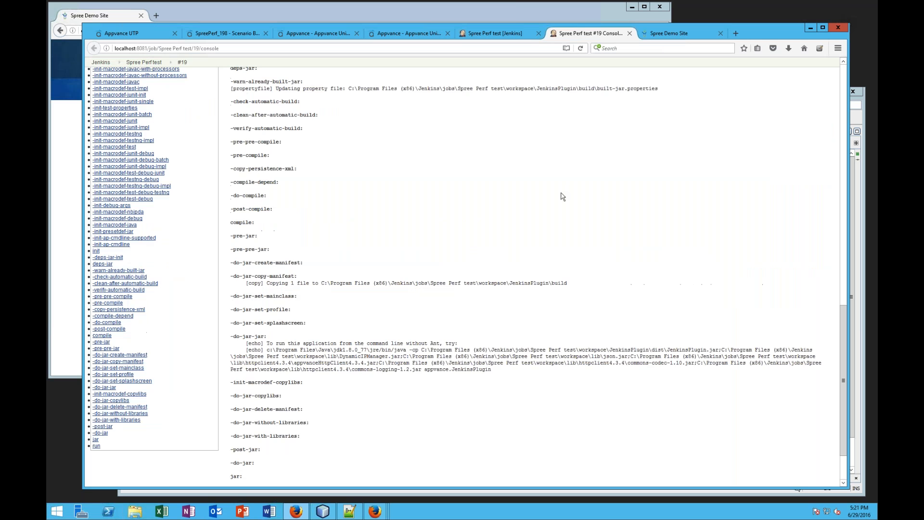
{"action": "scroll", "coordinate": [563, 196], "scroll_direction": "up", "scroll_amount": 10}
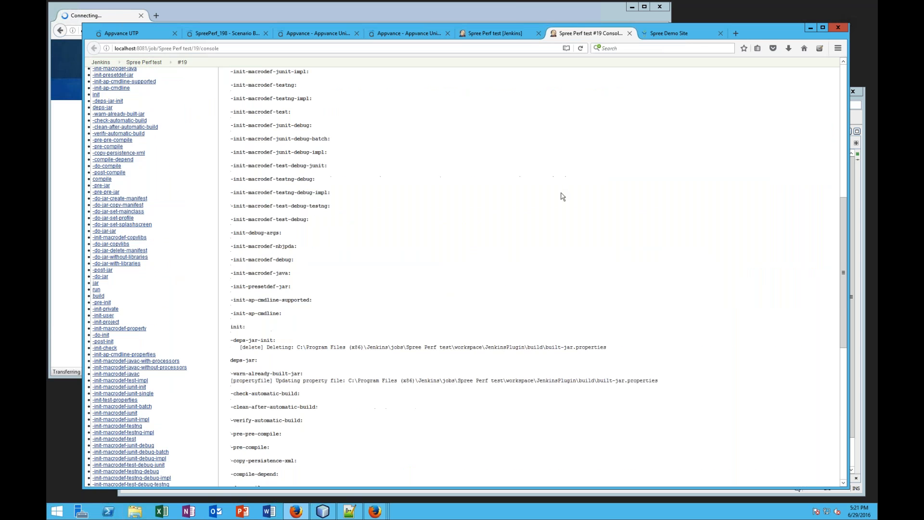
{"action": "scroll", "coordinate": [562, 196], "scroll_direction": "up", "scroll_amount": 3}
{"action": "scroll", "coordinate": [563, 196], "scroll_direction": "down", "scroll_amount": 1}
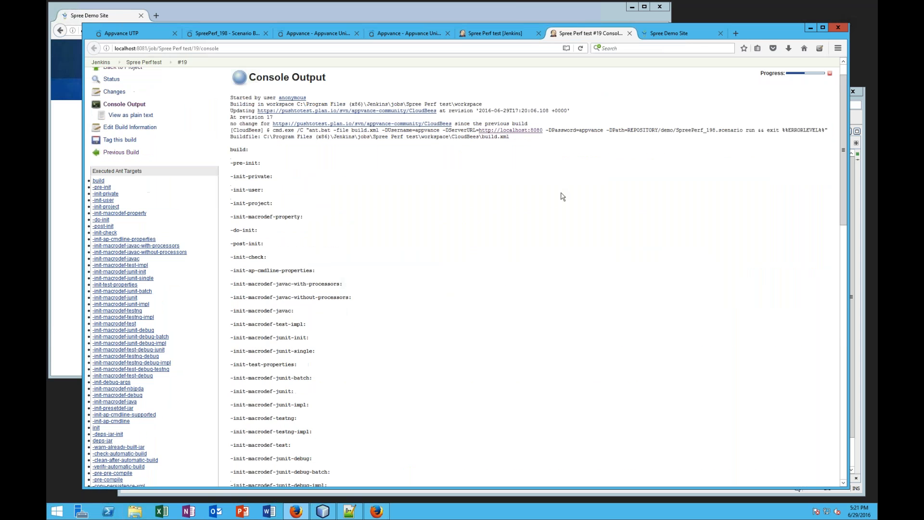
{"action": "scroll", "coordinate": [563, 196], "scroll_direction": "down", "scroll_amount": 3}
{"action": "scroll", "coordinate": [562, 196], "scroll_direction": "down", "scroll_amount": 14}
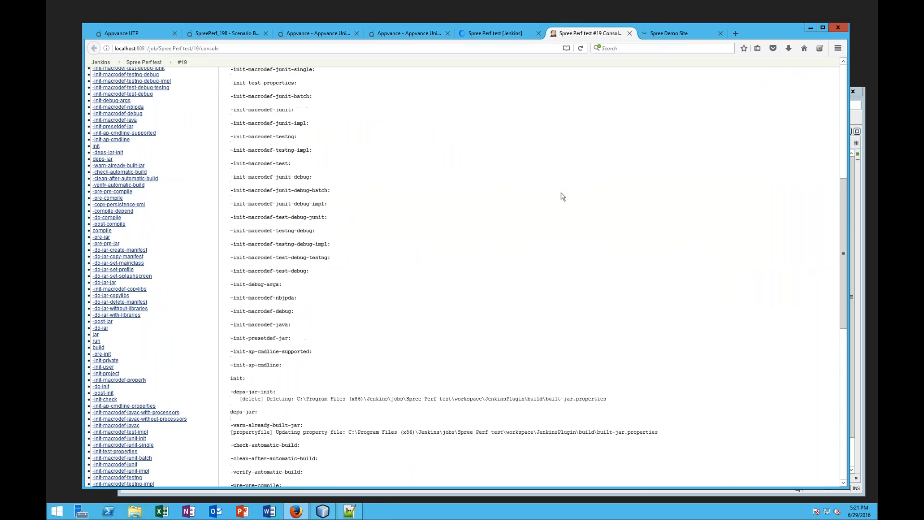
{"action": "scroll", "coordinate": [562, 196], "scroll_direction": "down", "scroll_amount": 3}
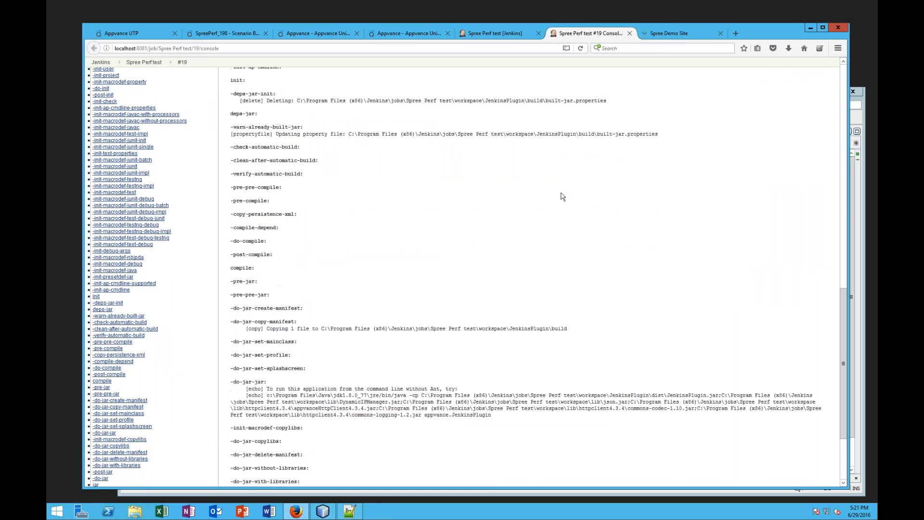
{"action": "scroll", "coordinate": [562, 196], "scroll_direction": "down", "scroll_amount": 4}
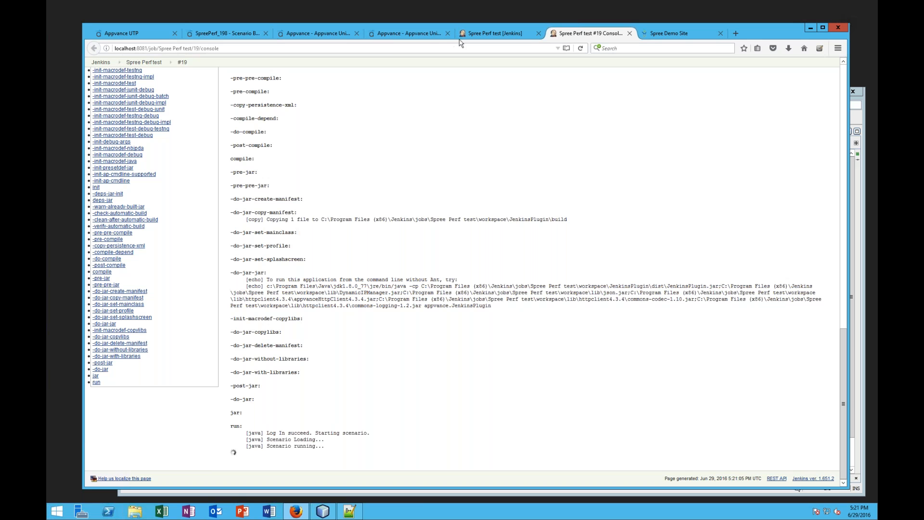
Open Testcase1 of the SpreePerf_198 scenario for editing, add a second script, and examine the available script types
{"action": "left_click", "coordinate": [212, 36]}
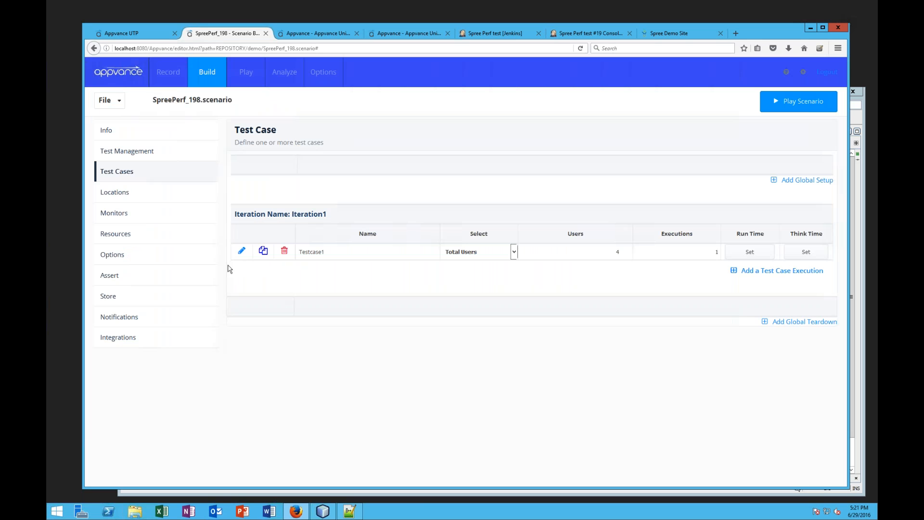
{"action": "left_click", "coordinate": [242, 250]}
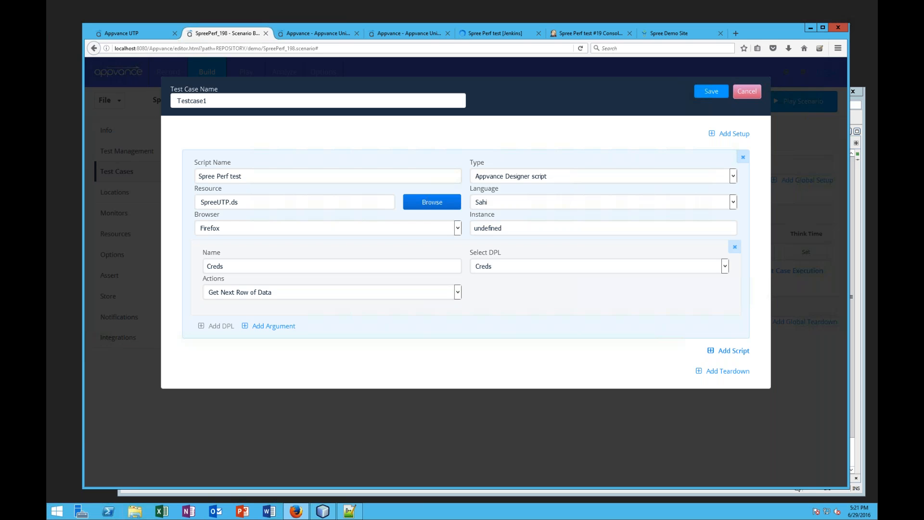
{"action": "left_click", "coordinate": [729, 351]}
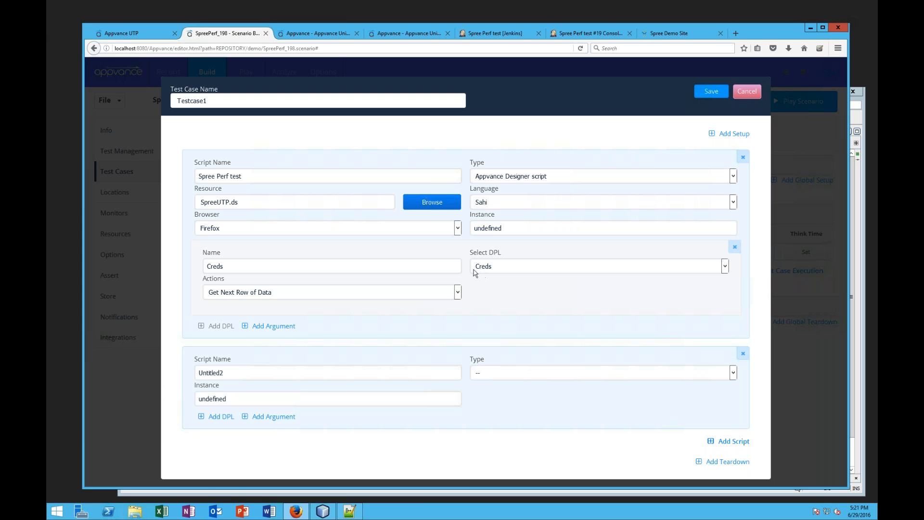
{"action": "left_click", "coordinate": [541, 373]}
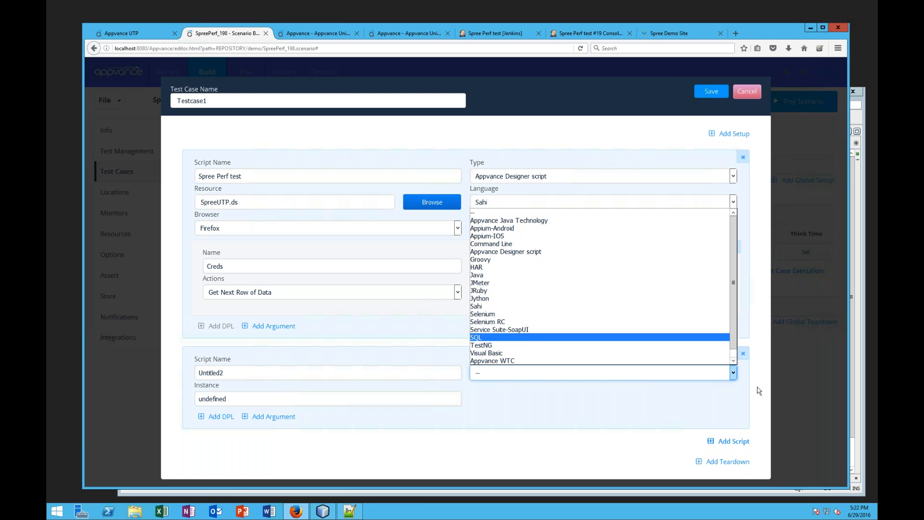
{"action": "left_click", "coordinate": [651, 201]}
Follow the reports URL in build #19's console output and open the analysis of the newest SpreePerf_198 run
{"action": "left_click", "coordinate": [606, 34]}
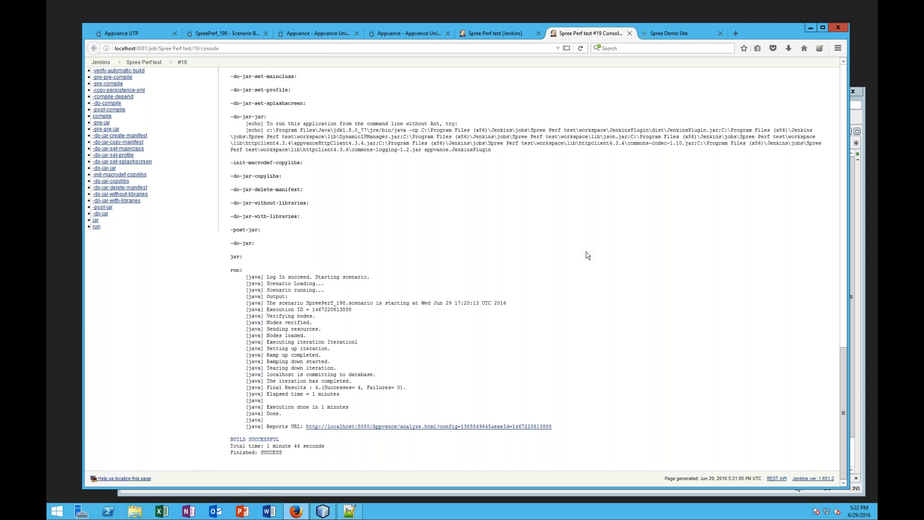
{"action": "left_click", "coordinate": [477, 426]}
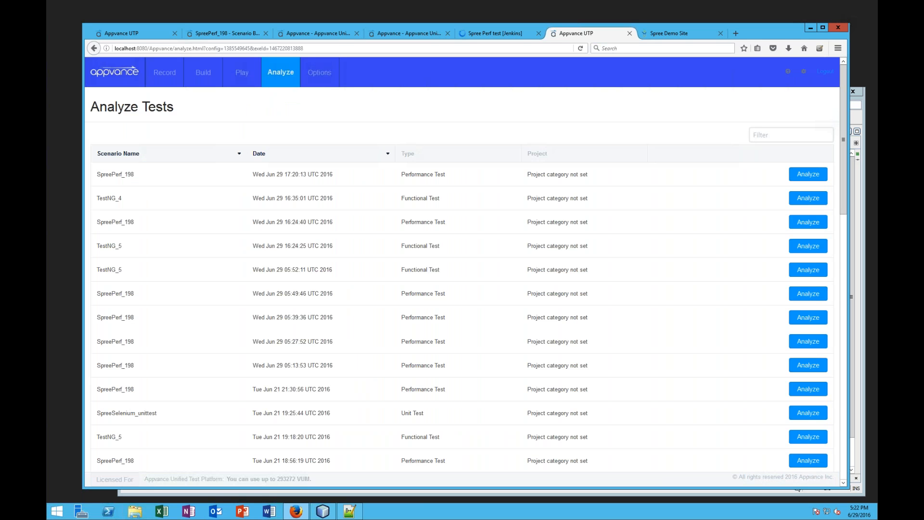
{"action": "left_click", "coordinate": [801, 181]}
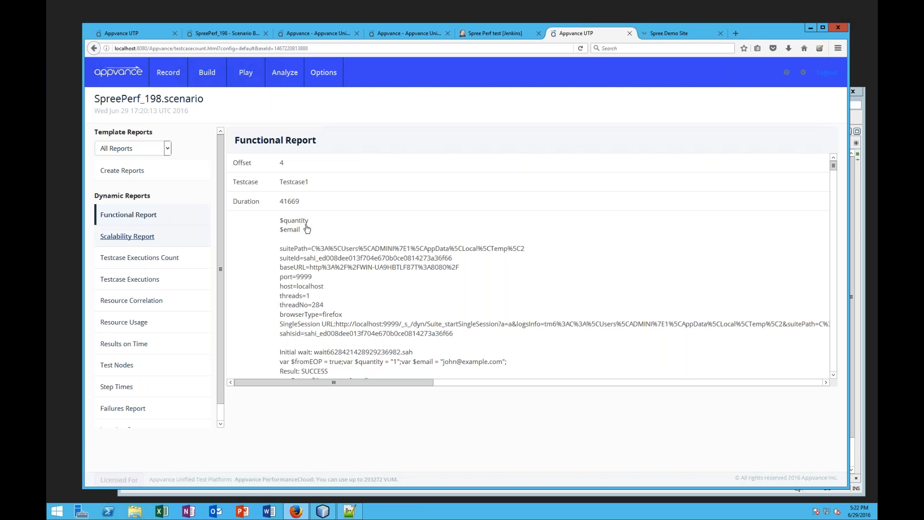
Examine the Functional Report's script commands and step output for Testcase1
{"action": "scroll", "coordinate": [528, 267], "scroll_direction": "down", "scroll_amount": 1}
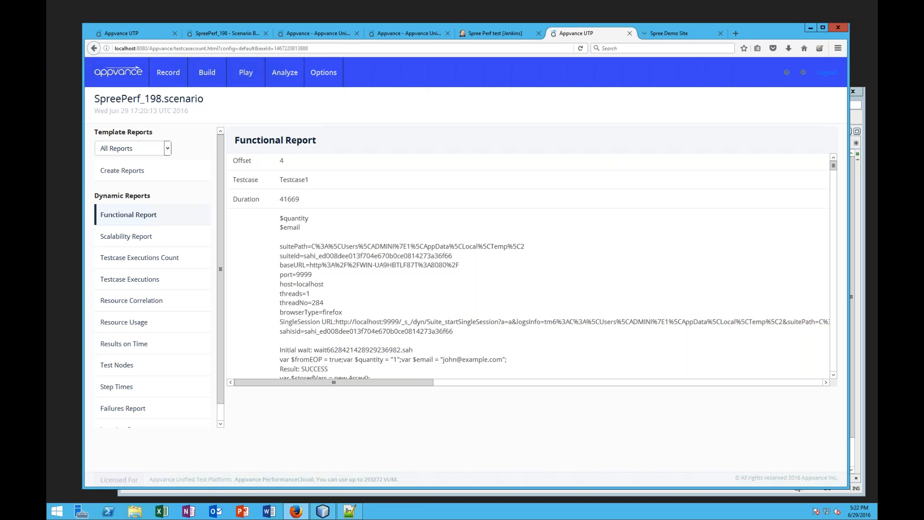
{"action": "scroll", "coordinate": [529, 267], "scroll_direction": "down", "scroll_amount": 1}
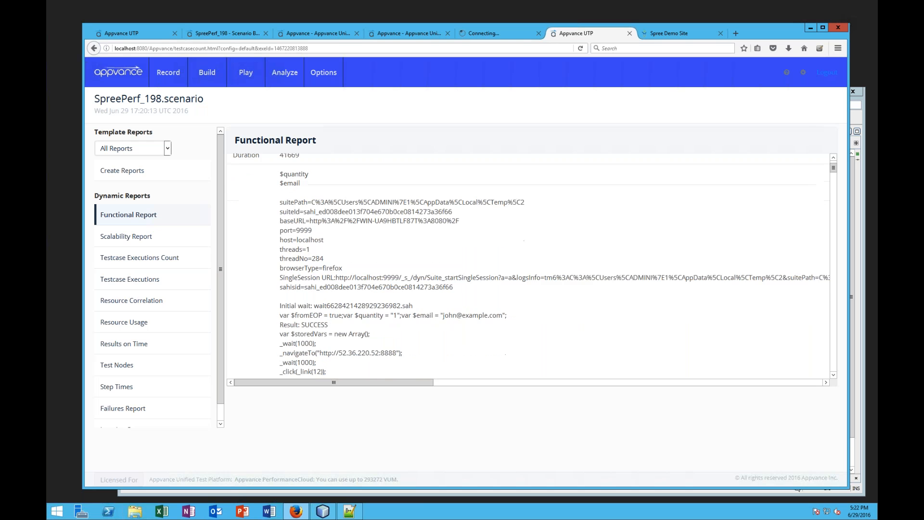
{"action": "scroll", "coordinate": [529, 268], "scroll_direction": "down", "scroll_amount": 2}
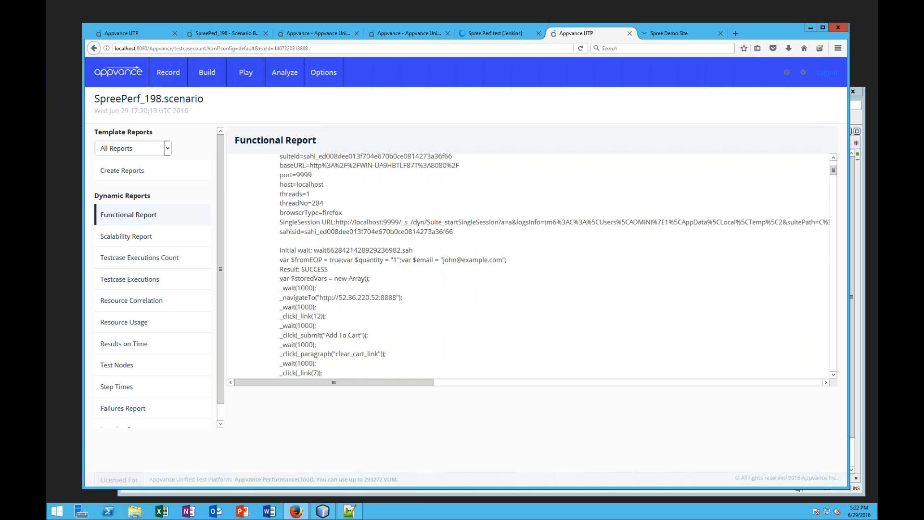
{"action": "scroll", "coordinate": [529, 267], "scroll_direction": "down", "scroll_amount": 6}
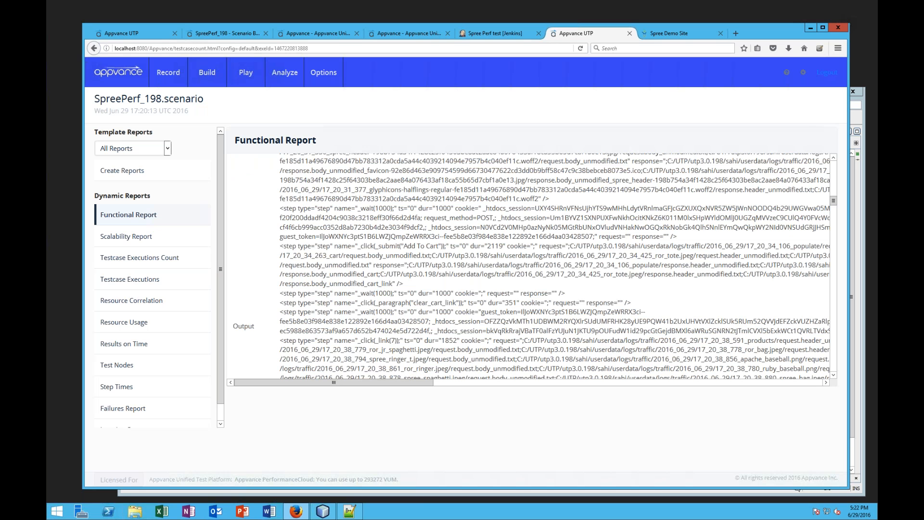
{"action": "scroll", "coordinate": [529, 267], "scroll_direction": "down", "scroll_amount": 1}
Examine the Scalability, Testcase Executions Count and Resource Correlation reports, narrowing the displayed ranges of the correlation chart
{"action": "left_click", "coordinate": [150, 238]}
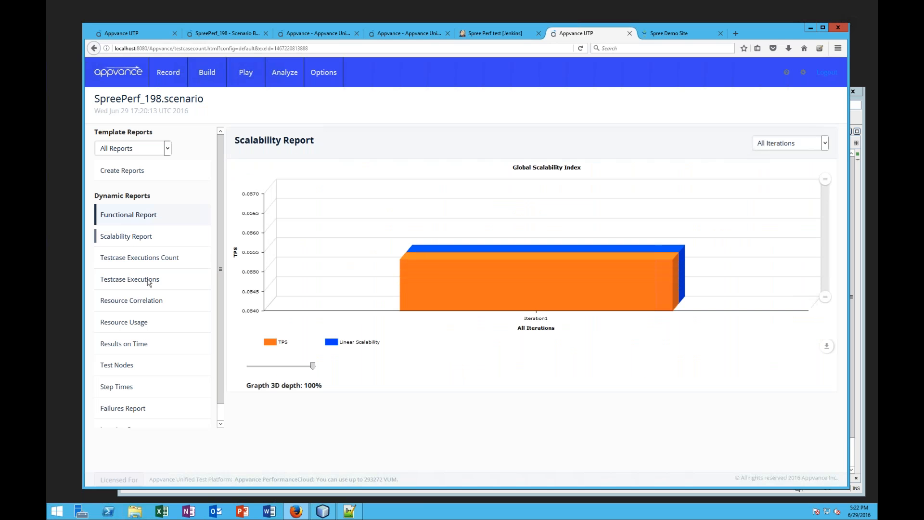
{"action": "left_click", "coordinate": [128, 256]}
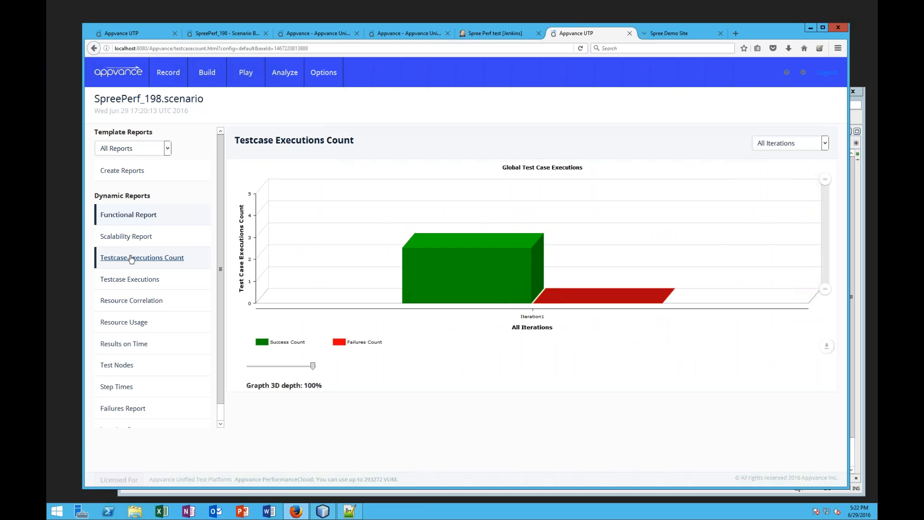
{"action": "mouse_move", "coordinate": [459, 281]}
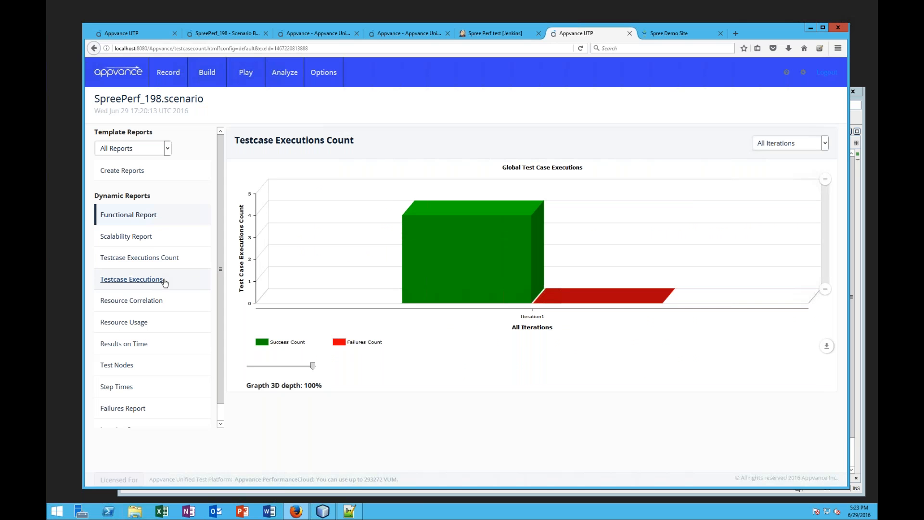
{"action": "left_click", "coordinate": [160, 304]}
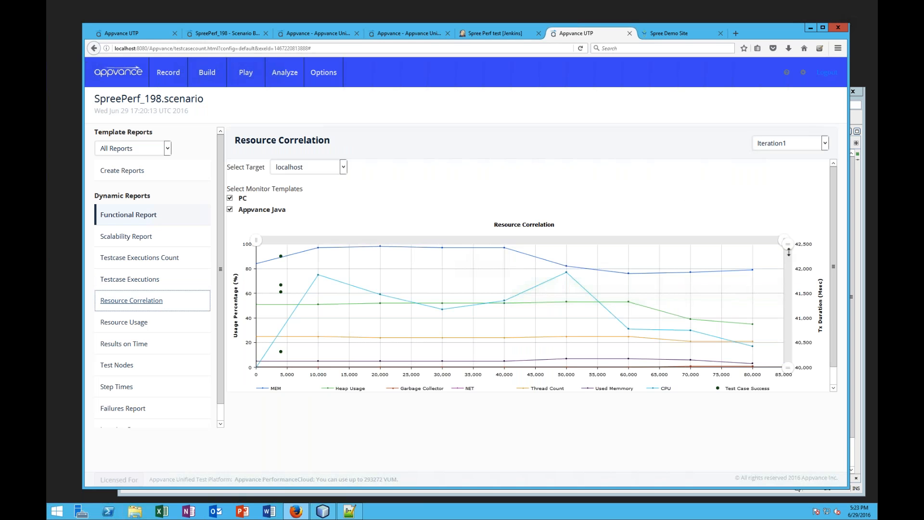
{"action": "left_click_drag", "start_coordinate": [788, 251], "coordinate": [673, 239]}
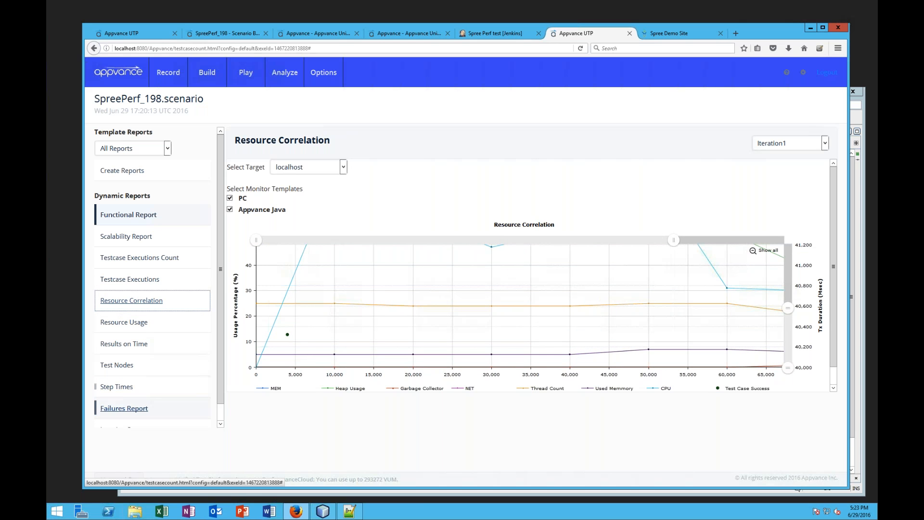
Open the Iteration Summary report and open its Iteration1 CSV download in Microsoft Excel
{"action": "left_click", "coordinate": [221, 424]}
{"action": "left_click", "coordinate": [143, 416]}
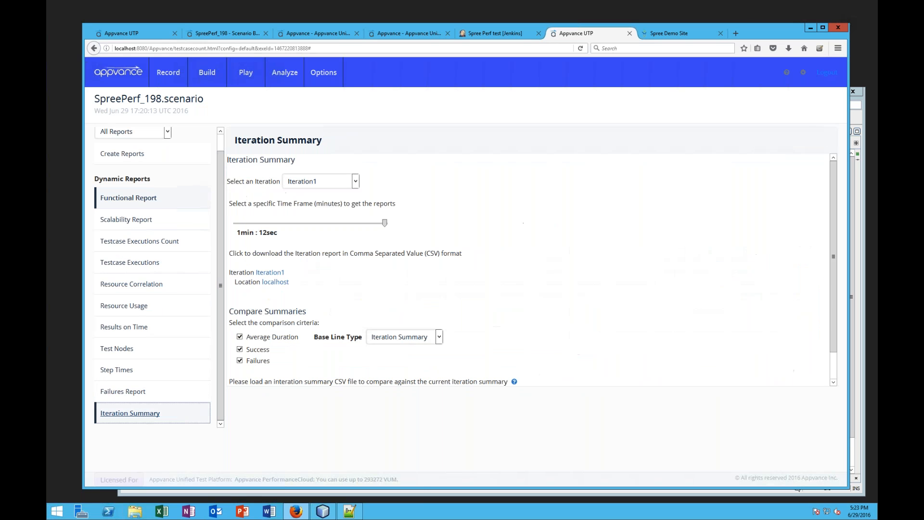
{"action": "left_click", "coordinate": [270, 273]}
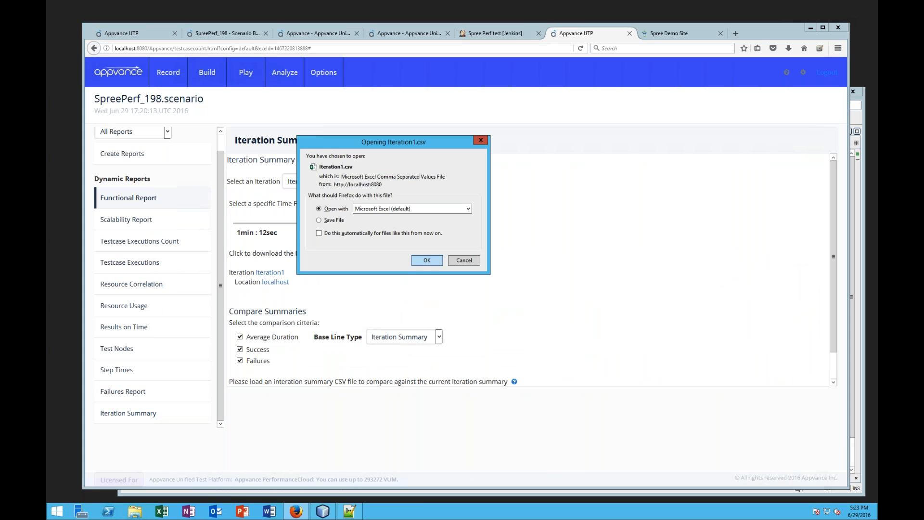
{"action": "key", "text": "Return"}
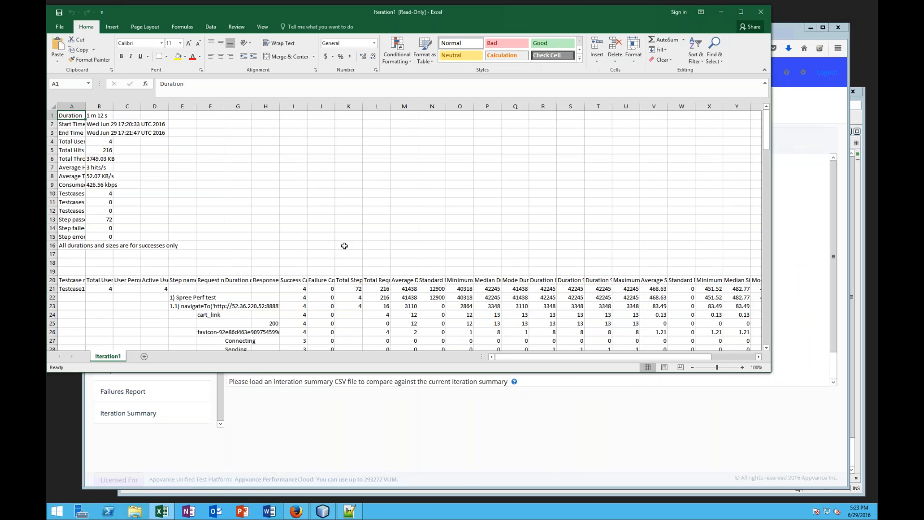
Examine the per-step and per-request results for Testcase1 in the Iteration1 spreadsheet
{"action": "scroll", "coordinate": [262, 227], "scroll_direction": "down", "scroll_amount": 1}
{"action": "scroll", "coordinate": [262, 227], "scroll_direction": "down", "scroll_amount": 7}
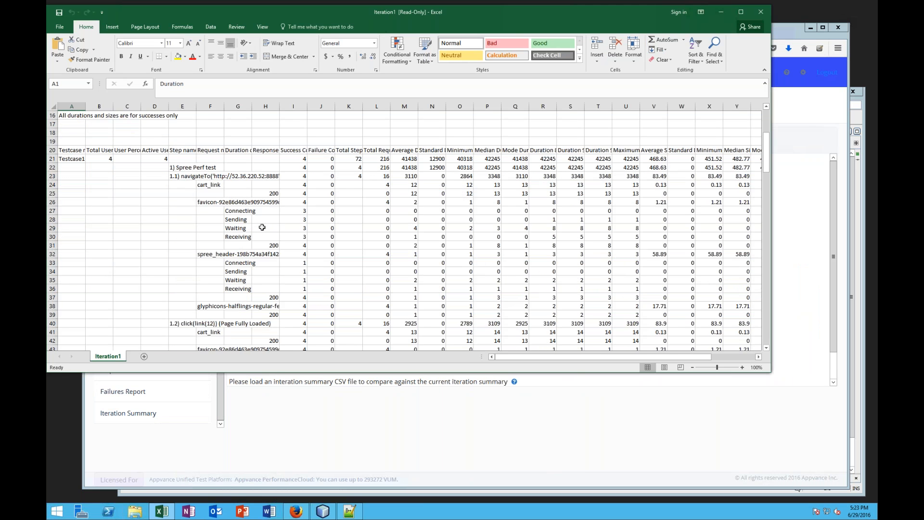
{"action": "scroll", "coordinate": [262, 227], "scroll_direction": "down", "scroll_amount": 4}
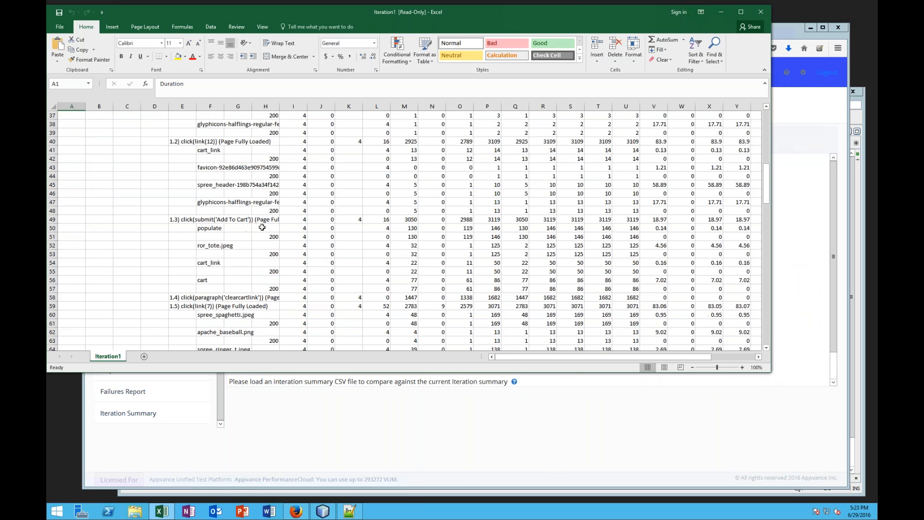
{"action": "scroll", "coordinate": [262, 227], "scroll_direction": "down", "scroll_amount": 3}
{"action": "scroll", "coordinate": [262, 226], "scroll_direction": "down", "scroll_amount": 6}
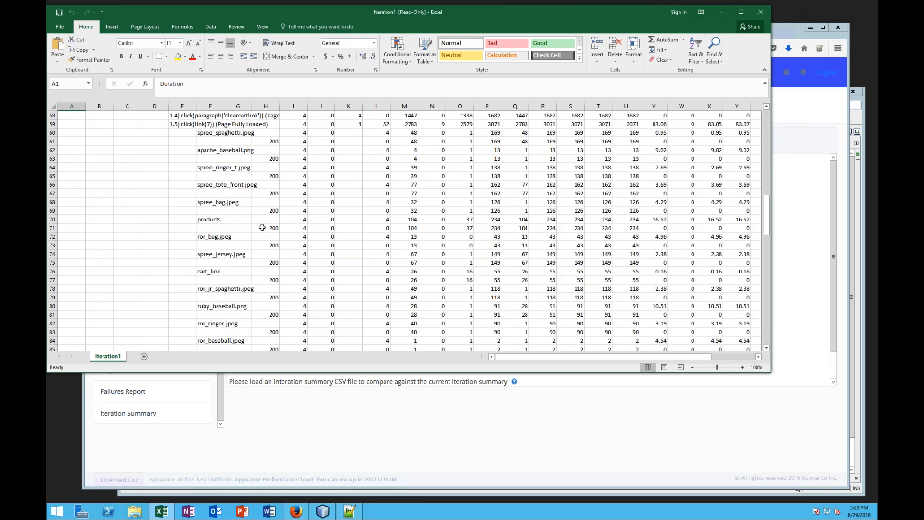
Finish reviewing the Iteration1 spreadsheet, close it, and switch to the TestNG_4 scenario in the Appvance browser window
{"action": "scroll", "coordinate": [262, 227], "scroll_direction": "down", "scroll_amount": 4}
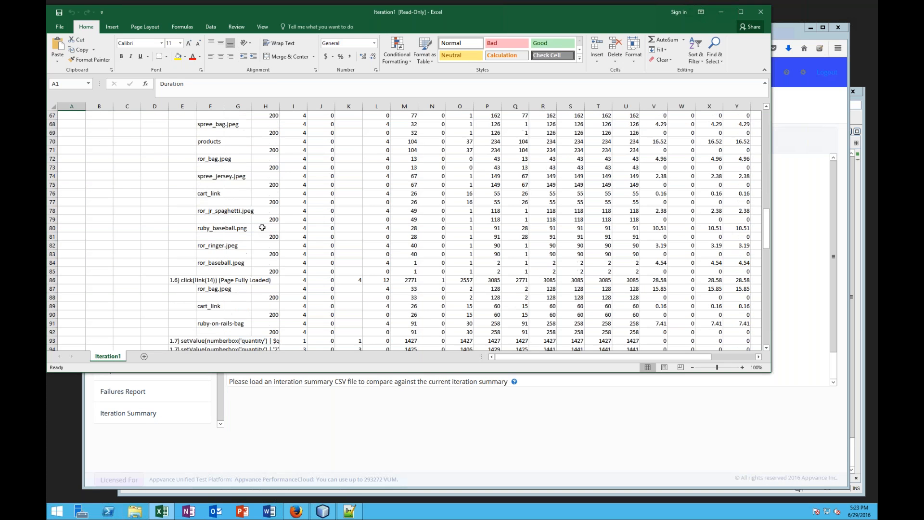
{"action": "left_click", "coordinate": [760, 11]}
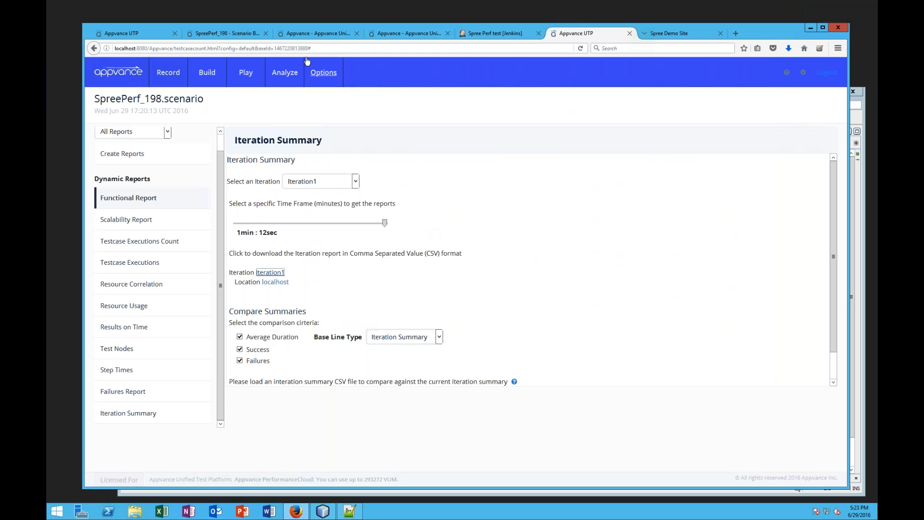
{"action": "left_click", "coordinate": [327, 35]}
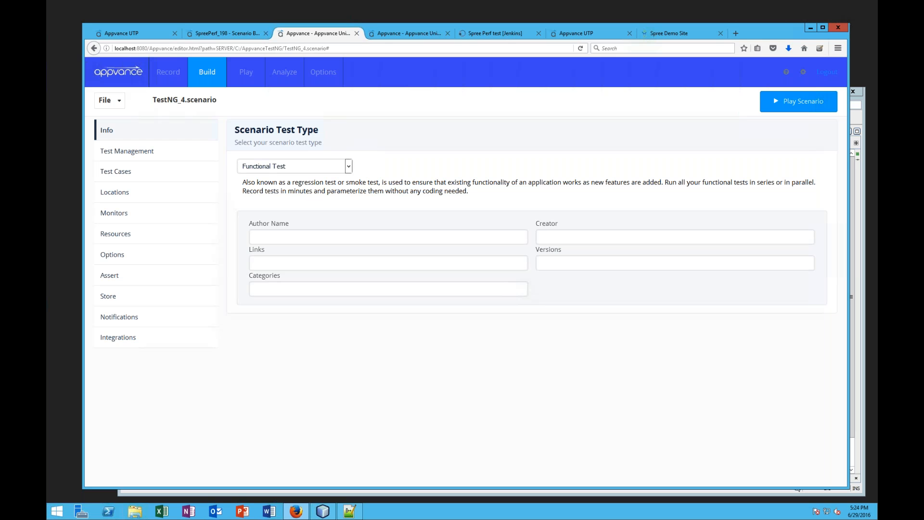
{"action": "left_click_drag", "start_coordinate": [152, 100], "coordinate": [181, 106]}
Switch to NetBeans, open TestNGMap.java and examine its DPLDataProvider data provider definition
{"action": "left_click", "coordinate": [861, 174]}
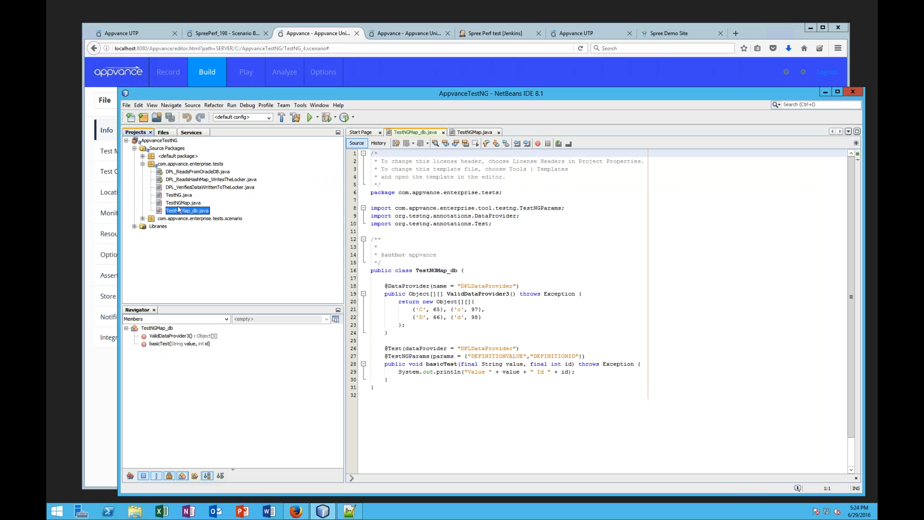
{"action": "double_click", "coordinate": [177, 206]}
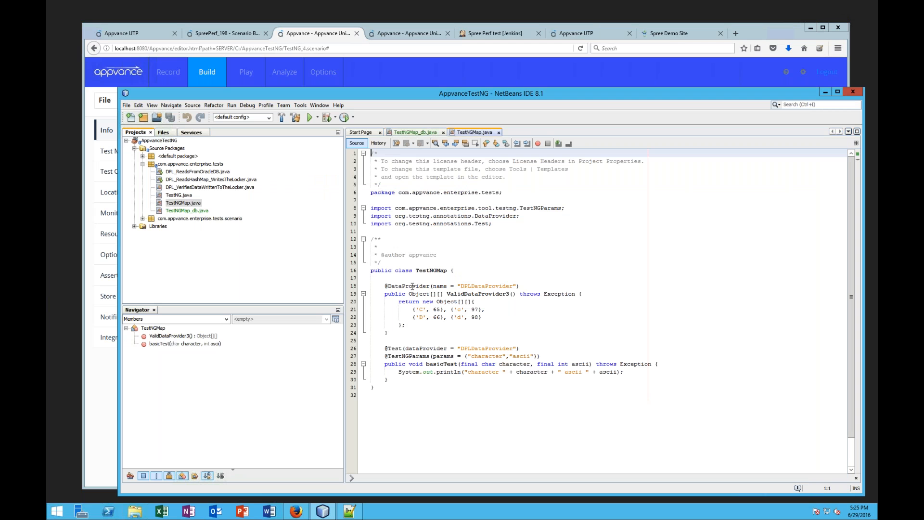
{"action": "left_click_drag", "start_coordinate": [460, 285], "coordinate": [511, 286]}
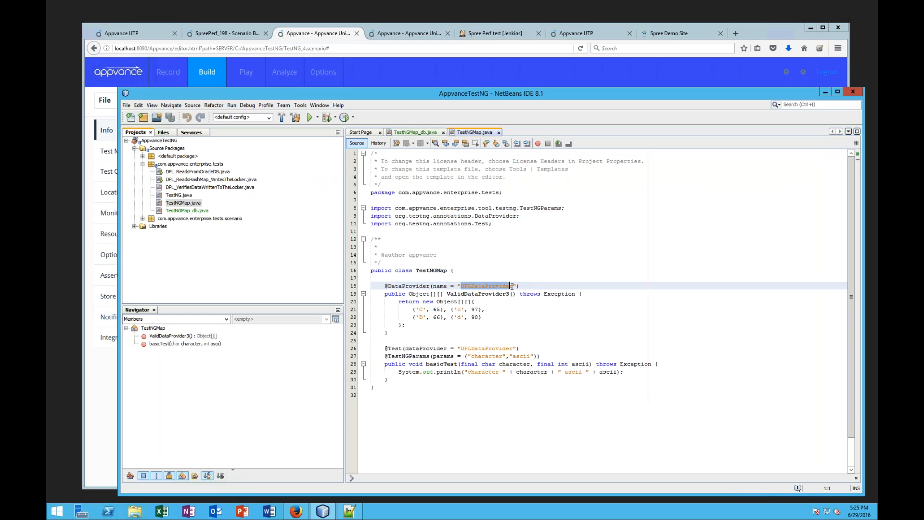
{"action": "left_click", "coordinate": [420, 301]}
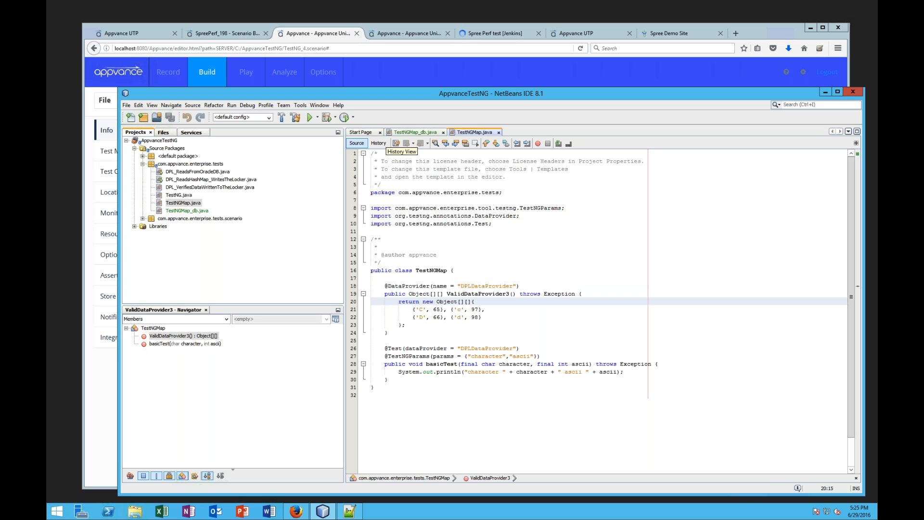
Return to Appvance and examine the script, class and DPL settings of Testcase1 in the TestNG_4 scenario, discarding any edits
{"action": "left_click", "coordinate": [389, 74]}
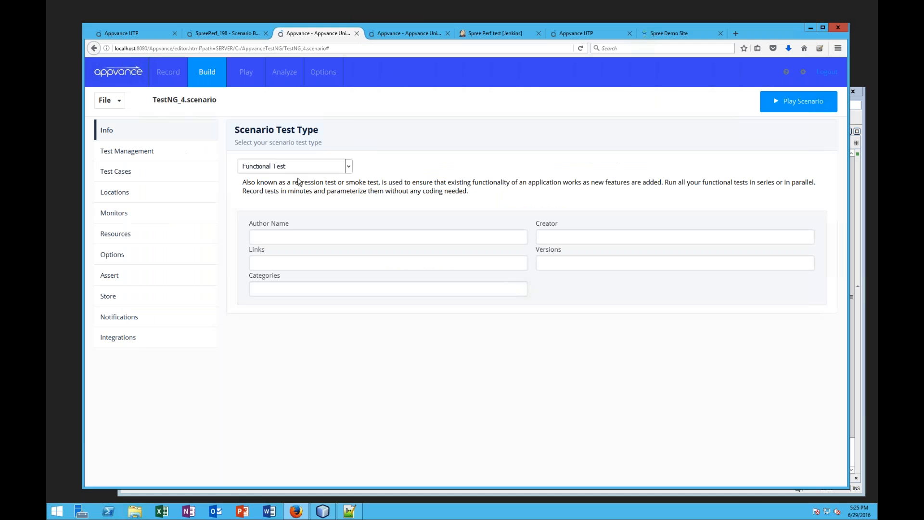
{"action": "left_click", "coordinate": [115, 171]}
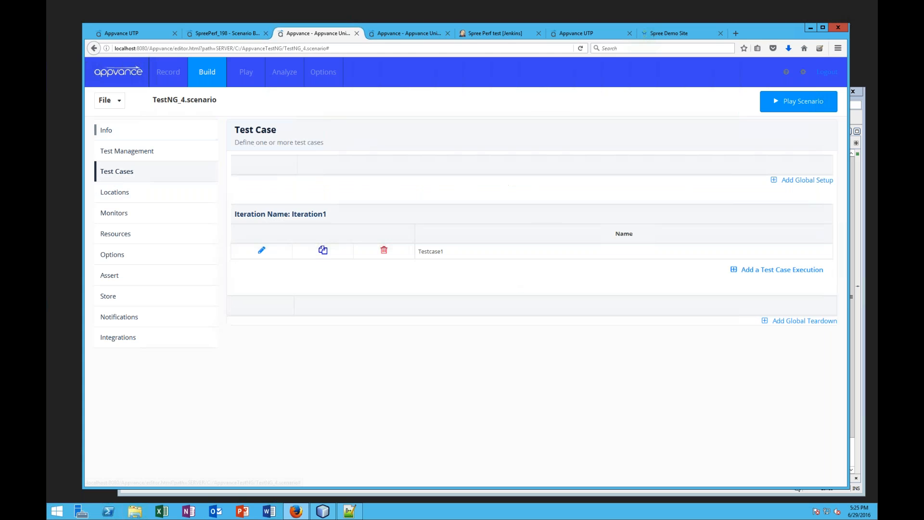
{"action": "left_click", "coordinate": [262, 249]}
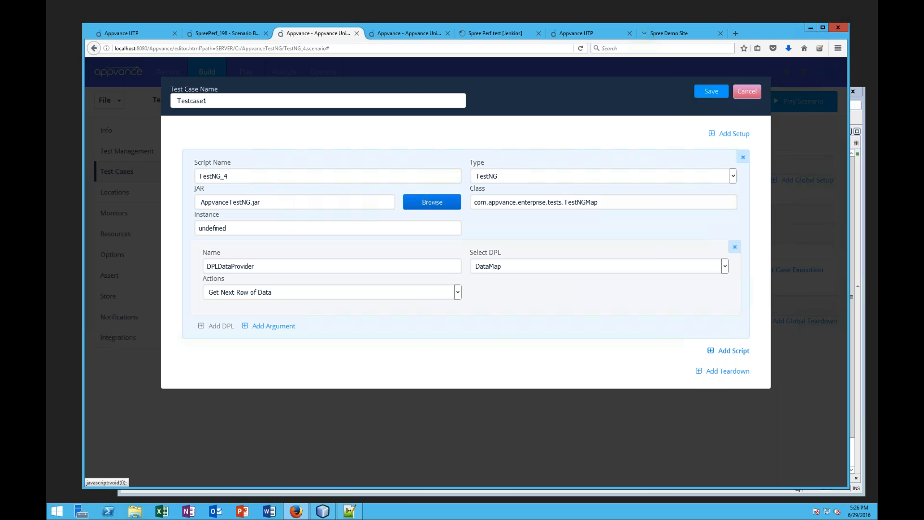
{"action": "left_click", "coordinate": [747, 91]}
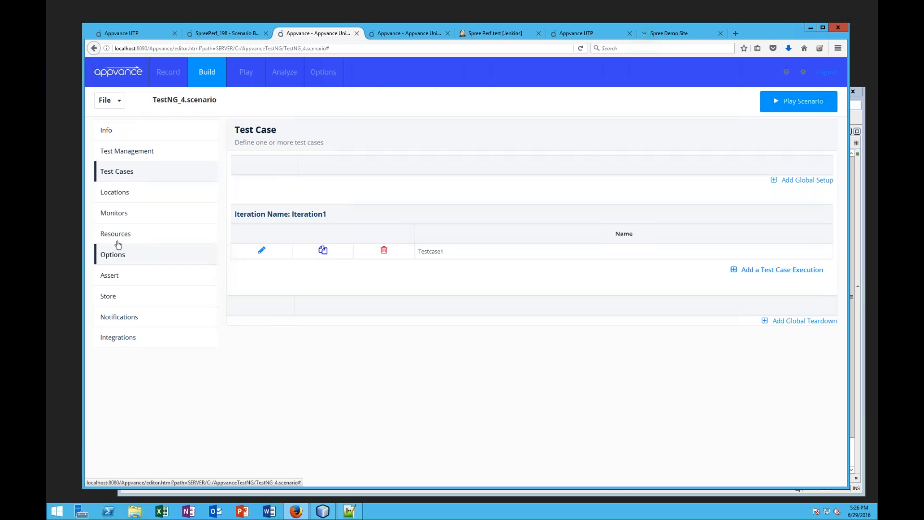
Examine the TestNG_4 scenario's data source resources and the available DPL types without changing the selection
{"action": "left_click", "coordinate": [119, 242]}
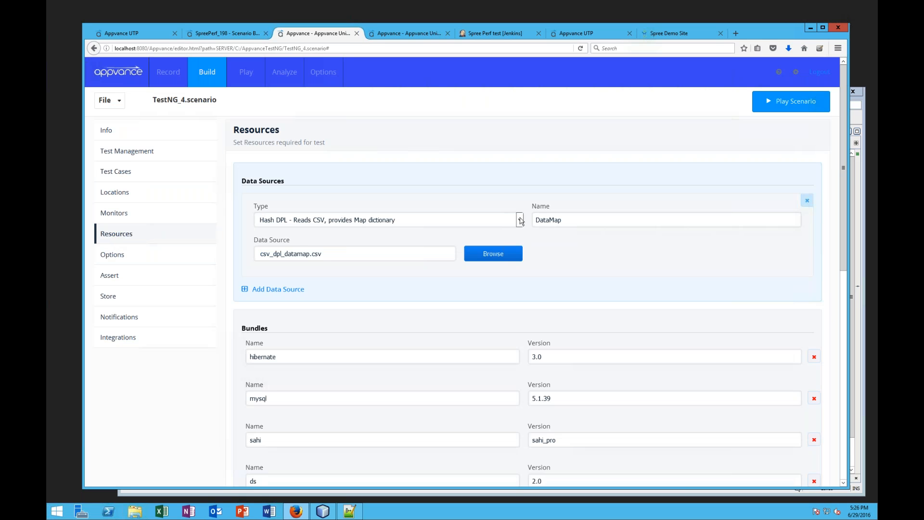
{"action": "left_click", "coordinate": [520, 220]}
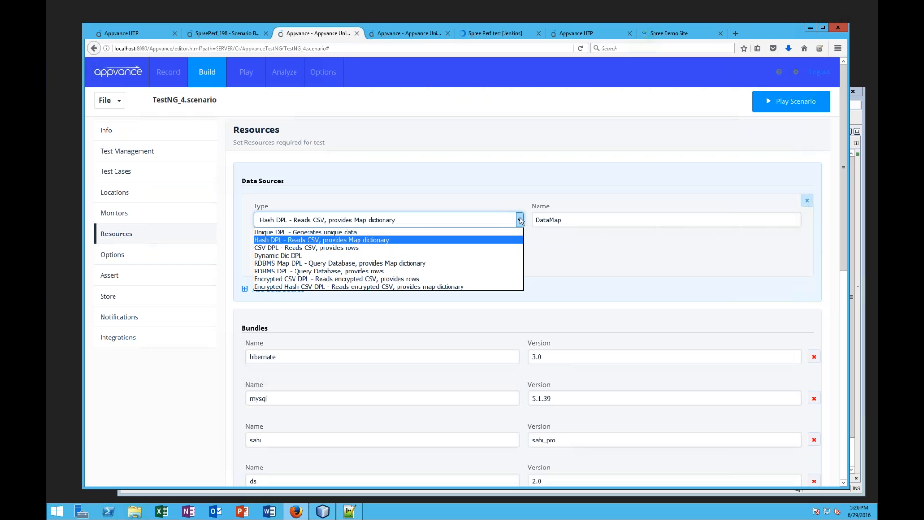
{"action": "left_click", "coordinate": [534, 259]}
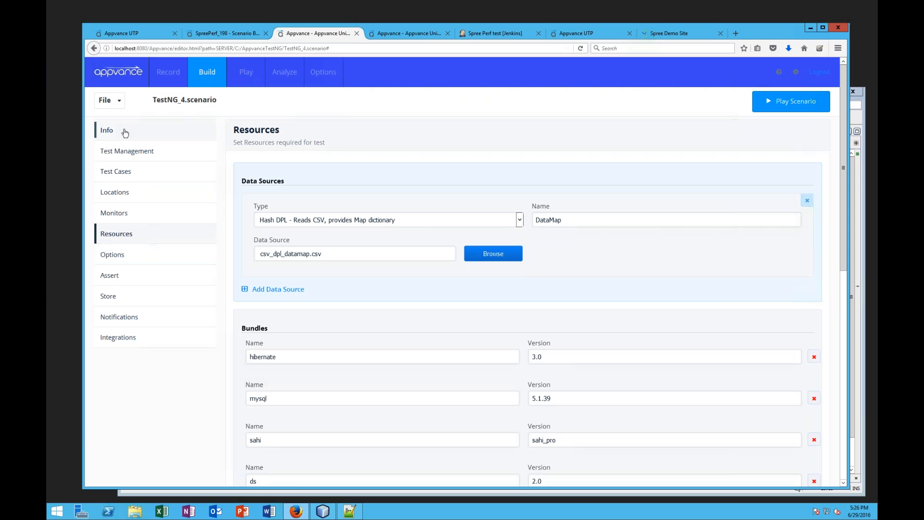
Play the TestNG_4 scenario from its test case view and switch to the TestNG_5 scenario
{"action": "left_click", "coordinate": [119, 171]}
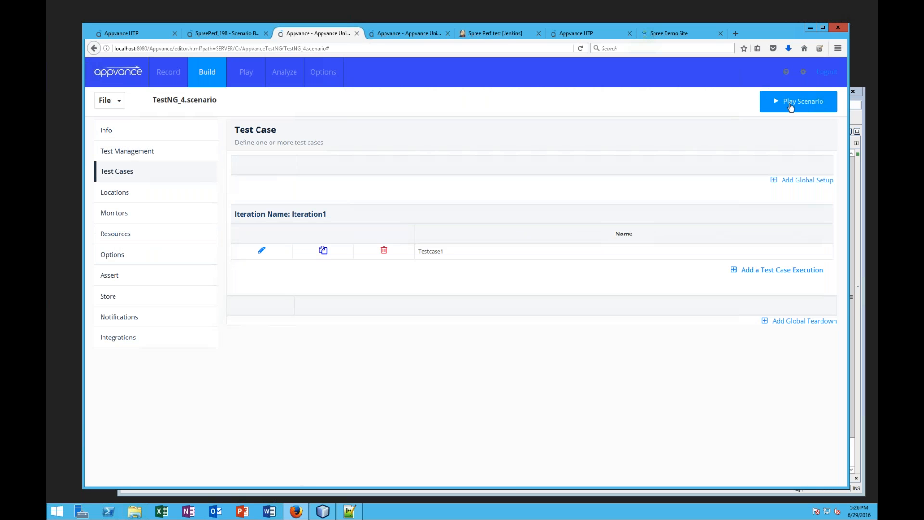
{"action": "left_click", "coordinate": [790, 102]}
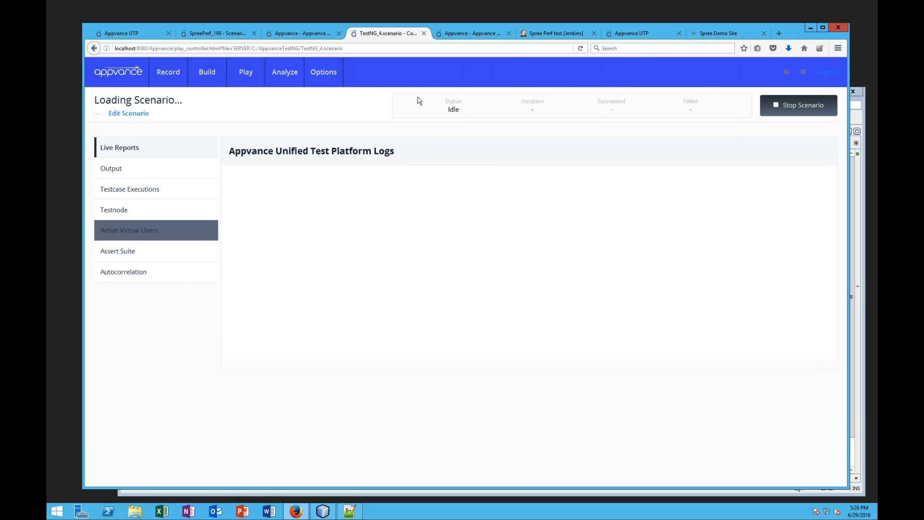
{"action": "left_click", "coordinate": [483, 33]}
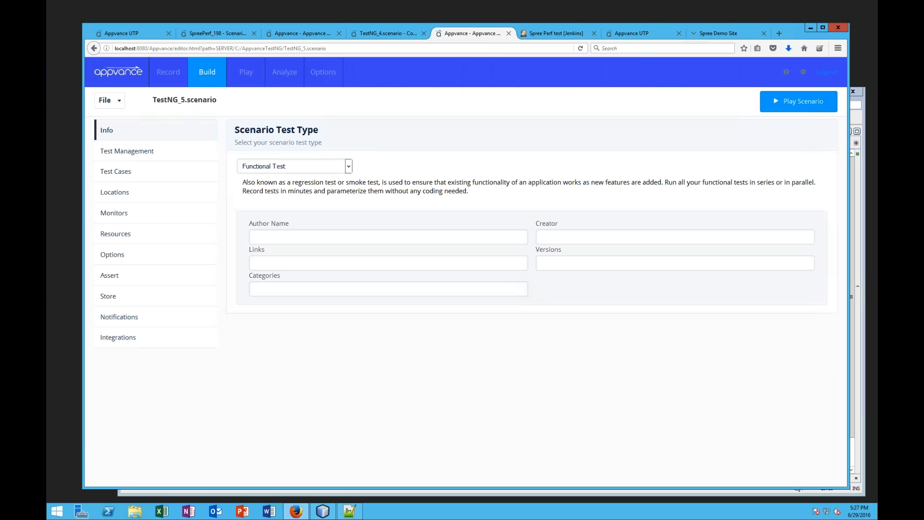
Switch to NetBeans, open TestNGMap_db.java and examine its TestNGParams and data provider annotations
{"action": "left_click", "coordinate": [862, 154]}
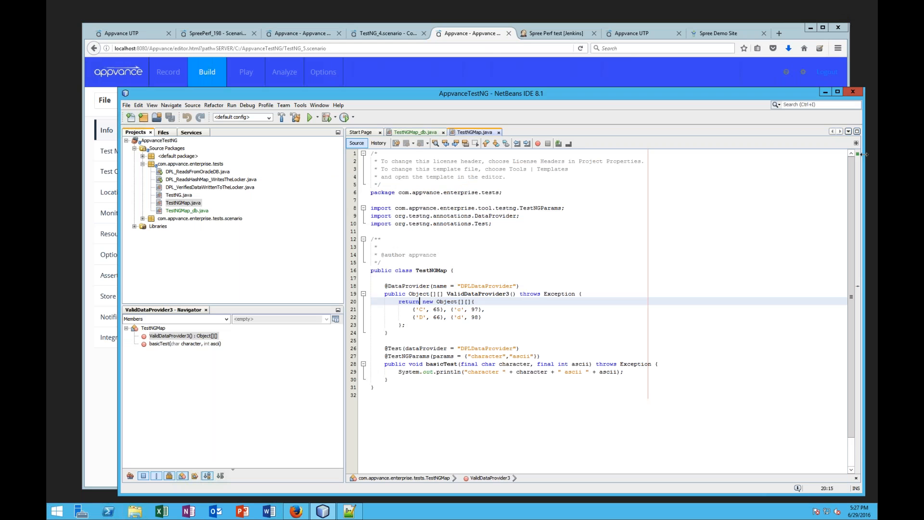
{"action": "double_click", "coordinate": [192, 212]}
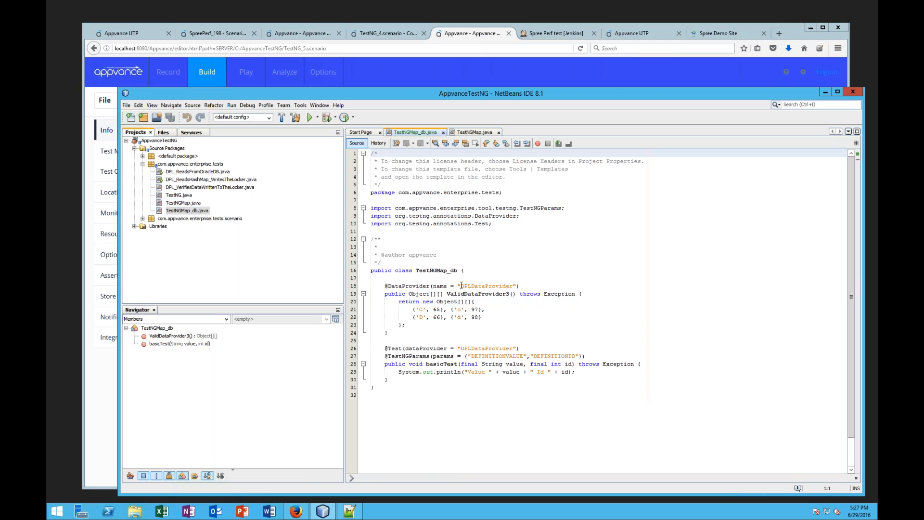
{"action": "left_click_drag", "start_coordinate": [385, 357], "coordinate": [584, 357]}
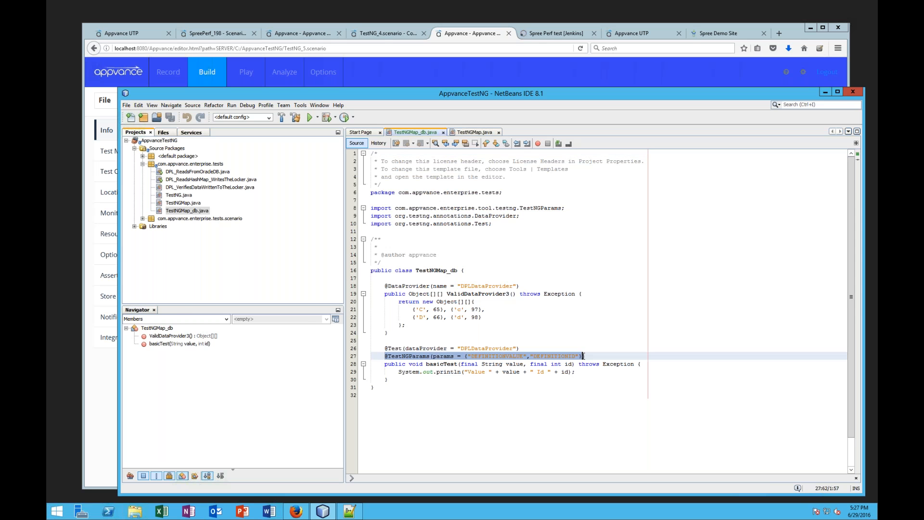
{"action": "left_click", "coordinate": [487, 352]}
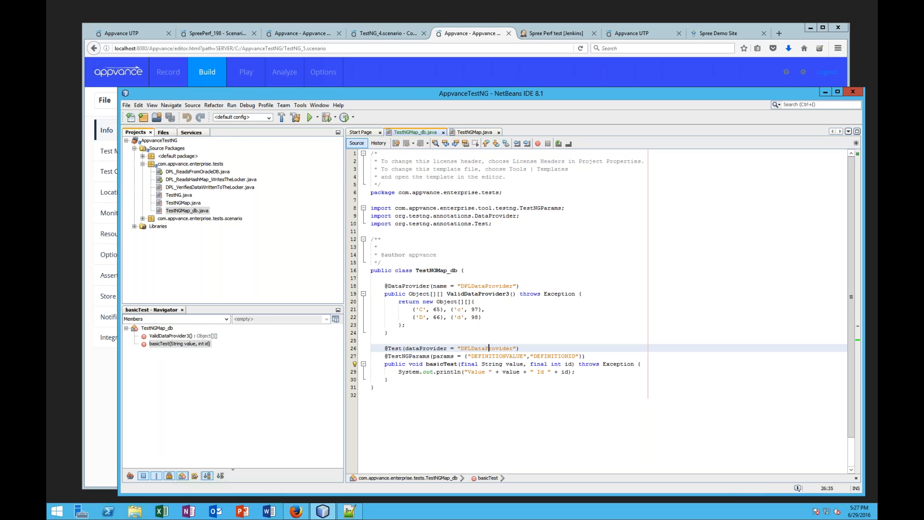
Return to Appvance and examine the Testcase1 script settings and database data source of the TestNG_5 scenario
{"action": "left_click", "coordinate": [385, 73]}
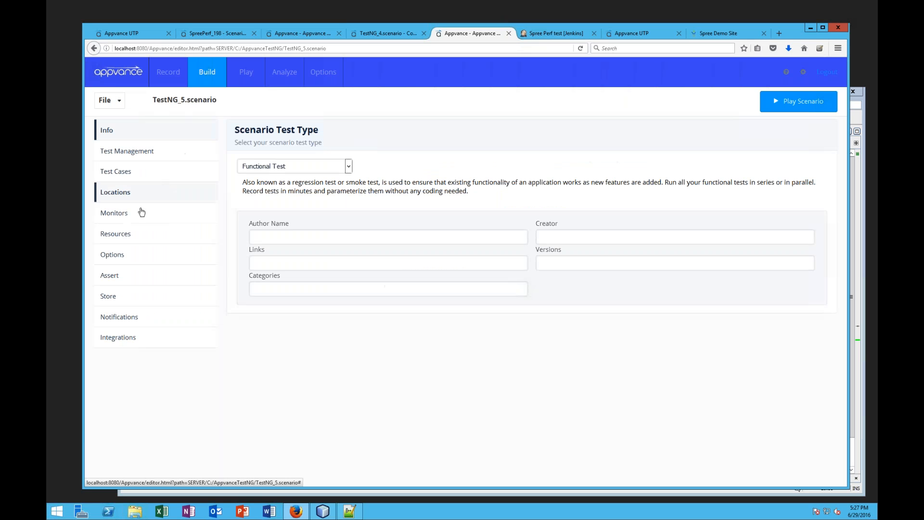
{"action": "left_click", "coordinate": [120, 173]}
{"action": "left_click", "coordinate": [262, 249]}
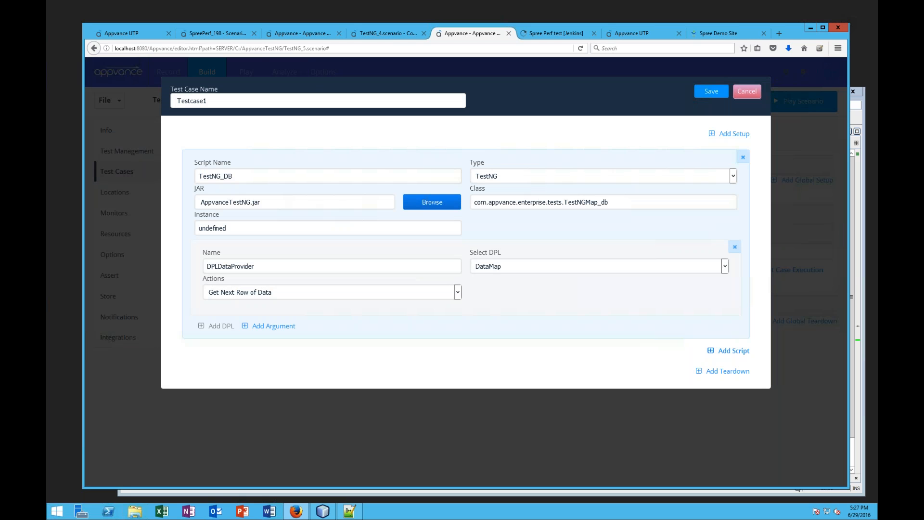
{"action": "left_click", "coordinate": [743, 100]}
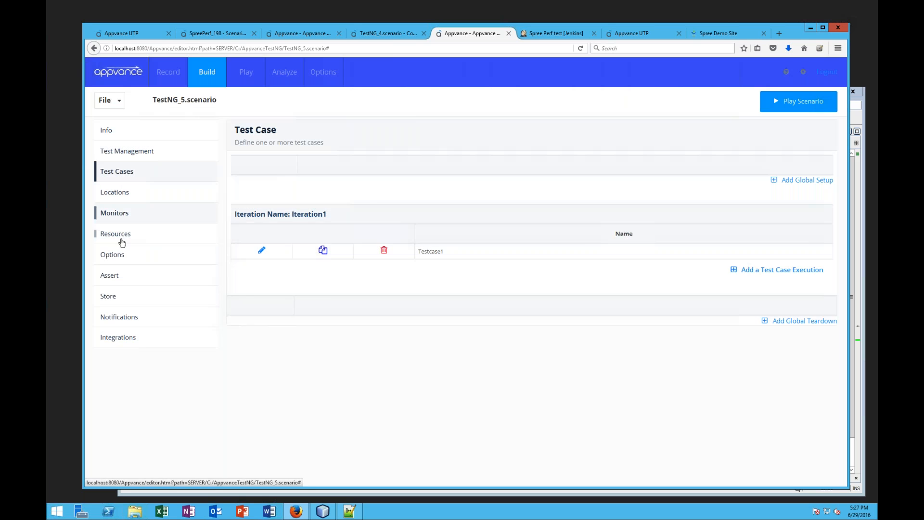
{"action": "left_click", "coordinate": [120, 236]}
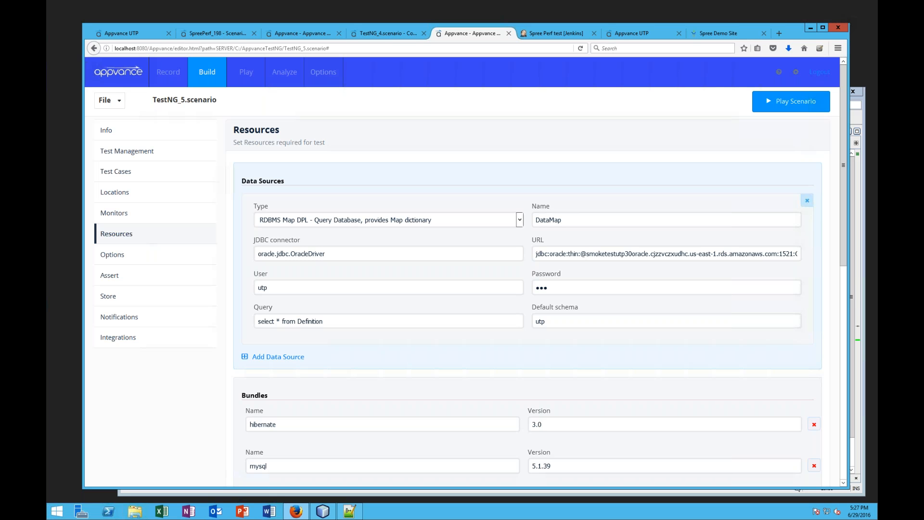
Review the TestNG_4 execution log, open its Functional Report and highlight the printed character and ascii values
{"action": "left_click", "coordinate": [385, 34]}
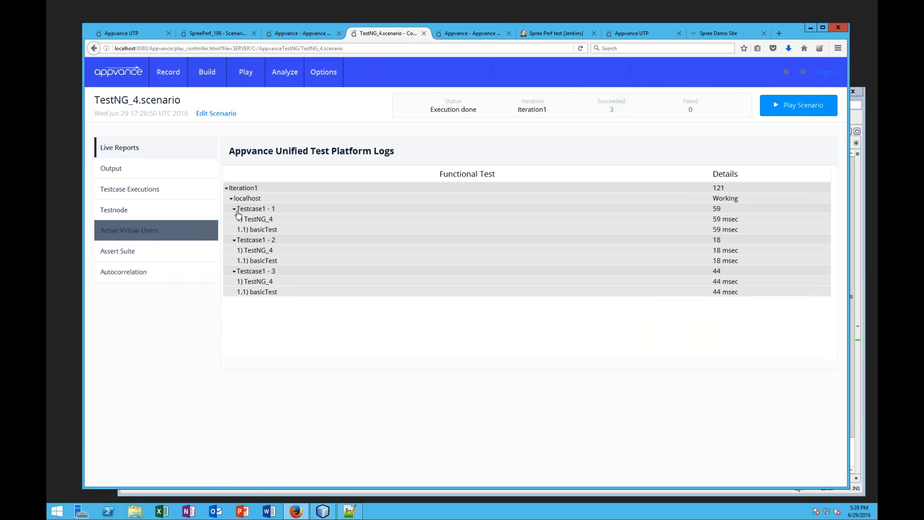
{"action": "left_click", "coordinate": [134, 169]}
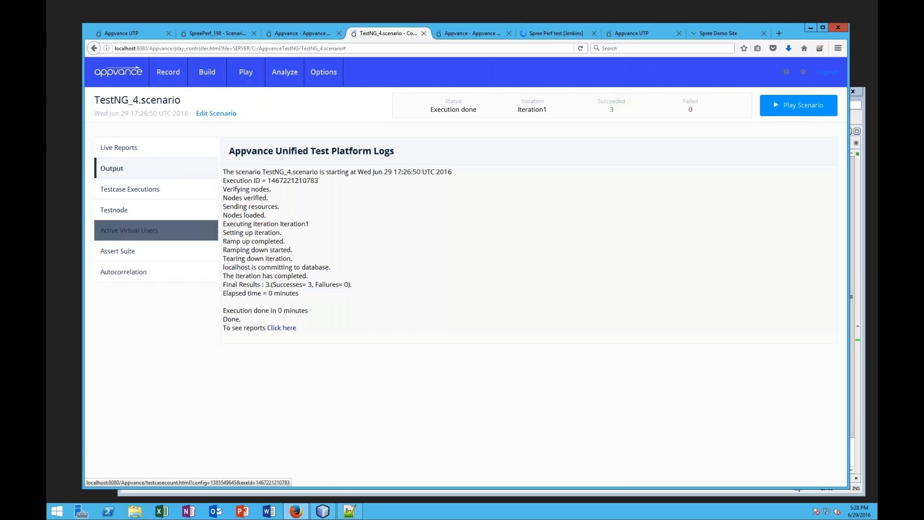
{"action": "left_click", "coordinate": [282, 327]}
{"action": "left_click_drag", "start_coordinate": [367, 220], "coordinate": [419, 268]}
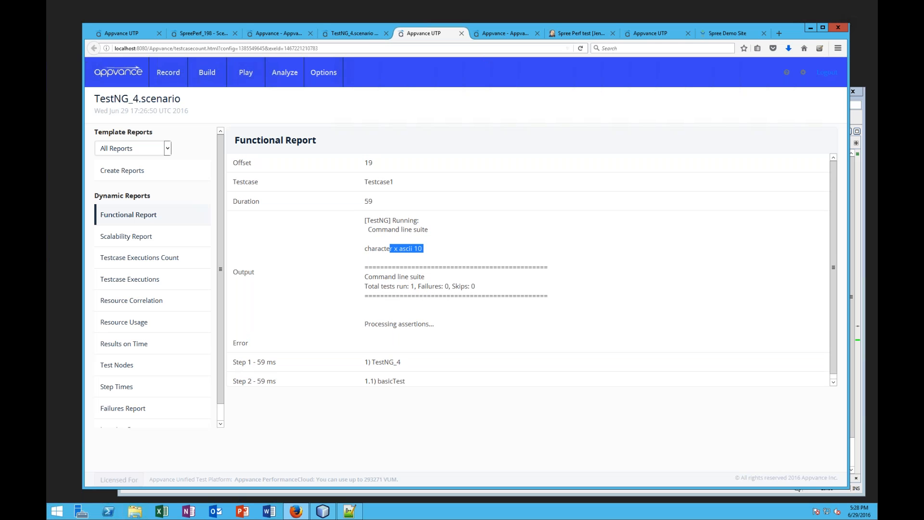
Play the TestNG_5 scenario
{"action": "left_click", "coordinate": [503, 33]}
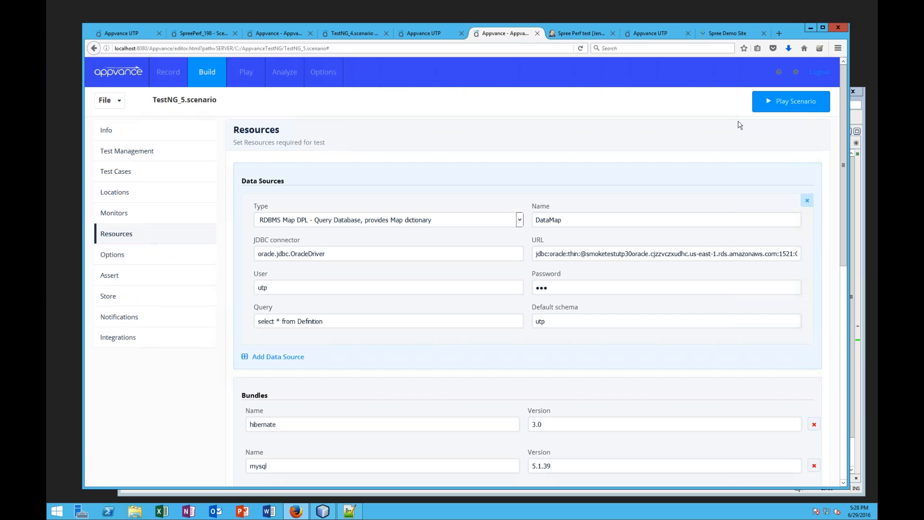
{"action": "left_click", "coordinate": [771, 102]}
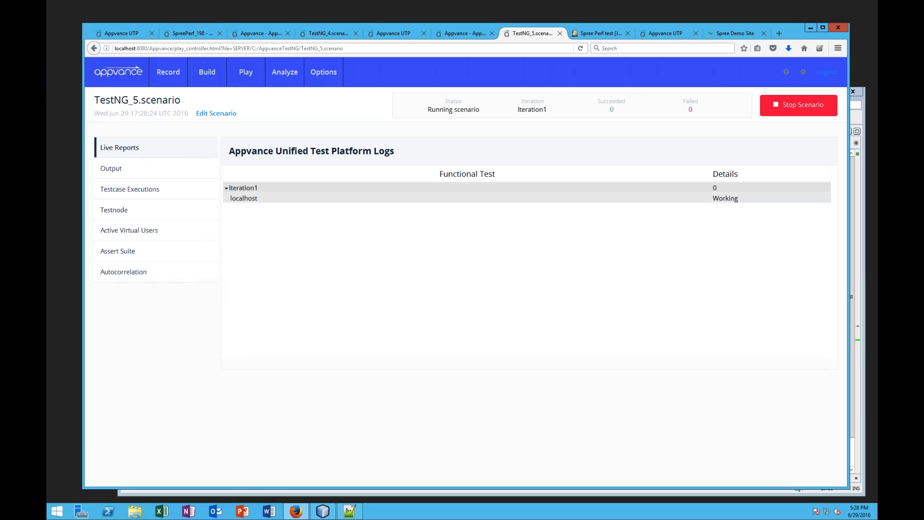
Switch to NetBeans and open DPL_ReadsHashMap_WritesTheLocker.java to examine its HashDPL and TheLocker code
{"action": "key", "text": "alt+Tab"}
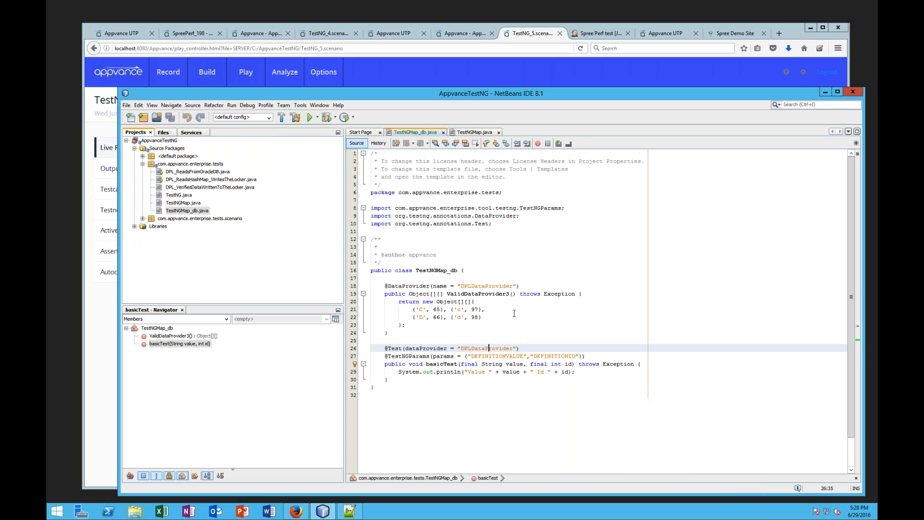
{"action": "double_click", "coordinate": [231, 181]}
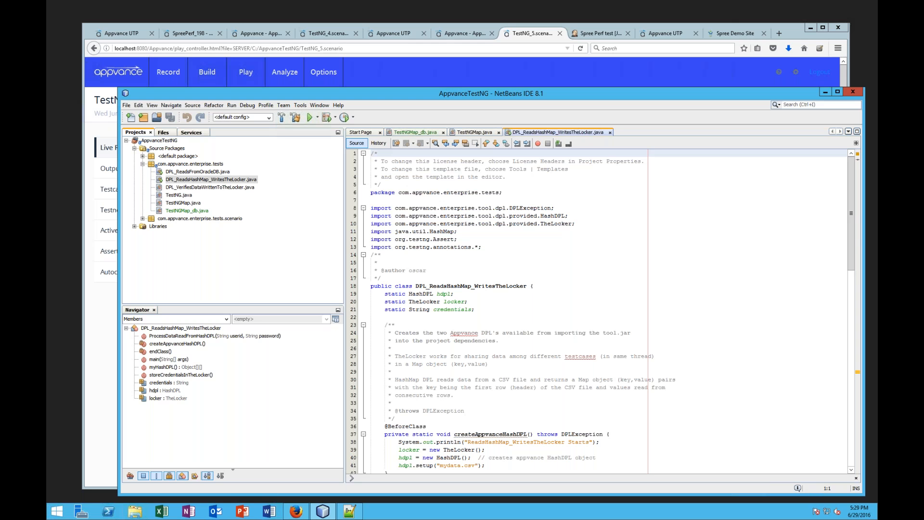
Return to Appvance, examine the TestNG_5 live test case results and show the execution's output log
{"action": "left_click", "coordinate": [532, 43]}
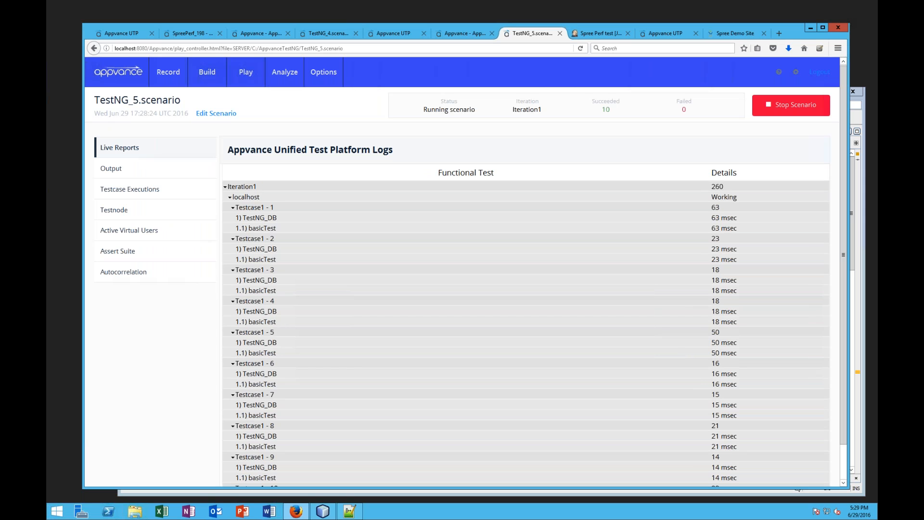
{"action": "scroll", "coordinate": [525, 308], "scroll_direction": "down", "scroll_amount": 2}
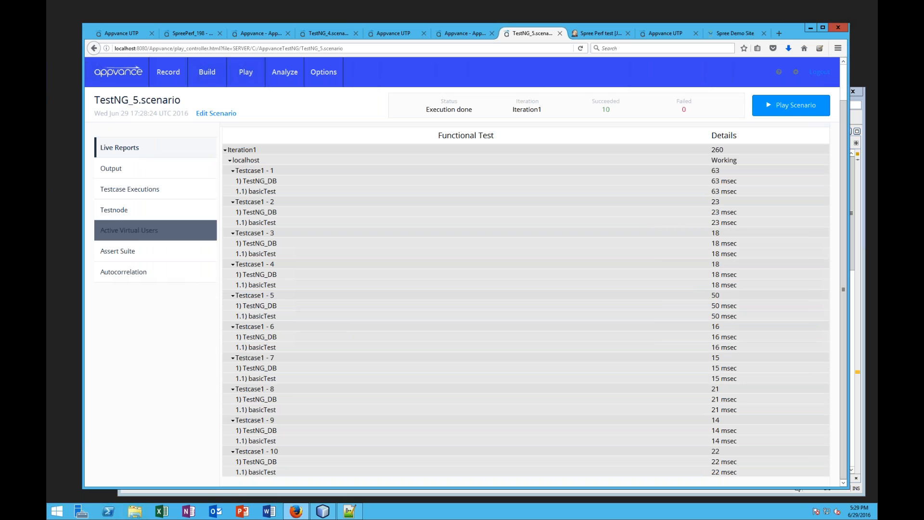
{"action": "left_click", "coordinate": [118, 172]}
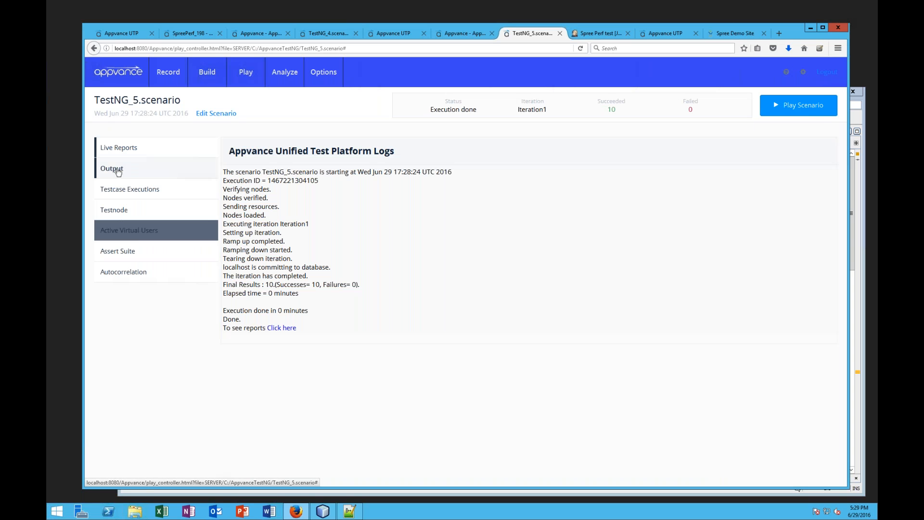
Open the TestNG_5 reports, download the Iteration1 CSV from the Iteration Summary, view it in Excel and close it
{"action": "left_click", "coordinate": [281, 328]}
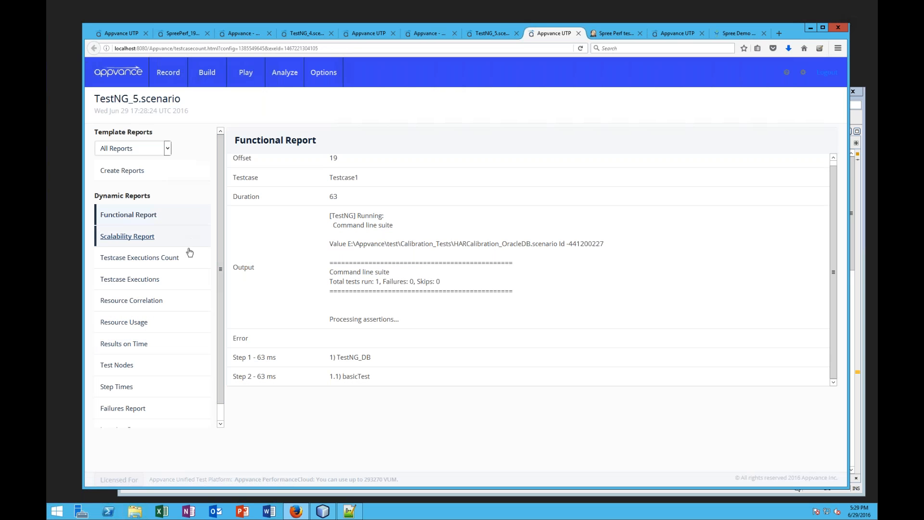
{"action": "scroll", "coordinate": [137, 409], "scroll_direction": "down", "scroll_amount": 1}
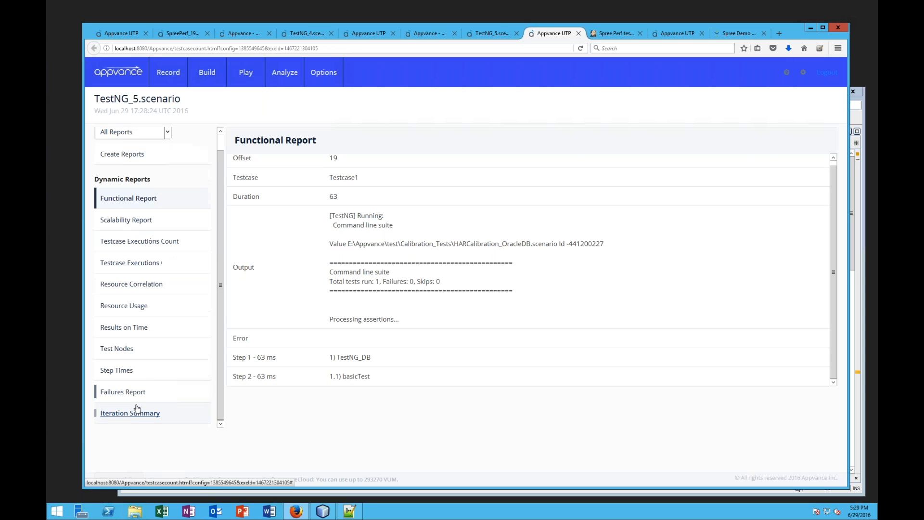
{"action": "left_click", "coordinate": [138, 411]}
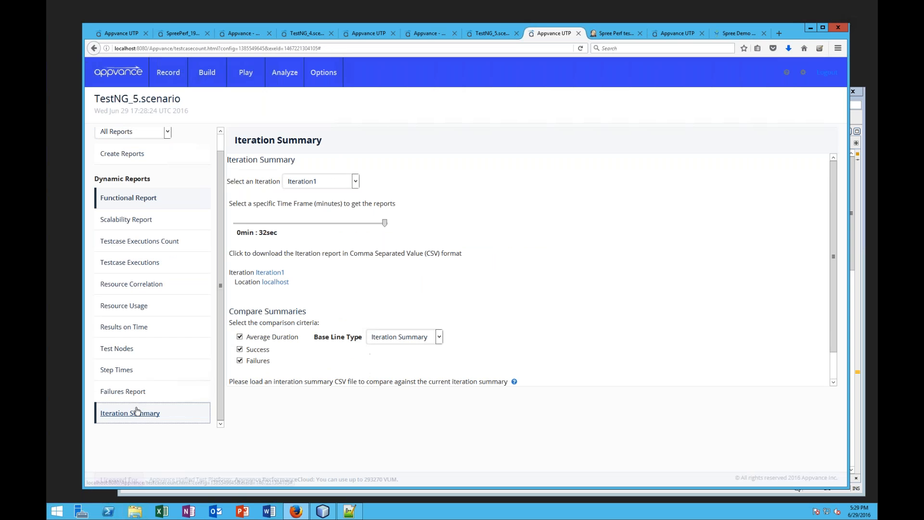
{"action": "left_click", "coordinate": [275, 282]}
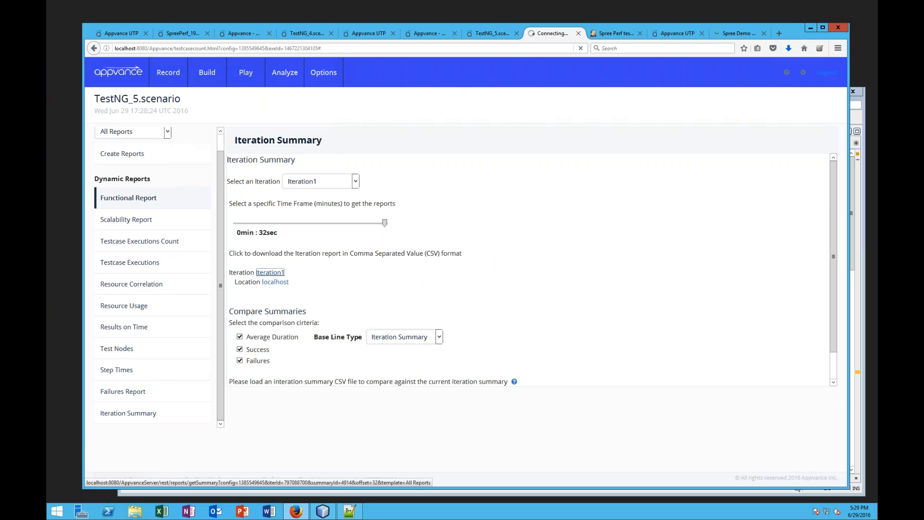
{"action": "key", "text": "Return"}
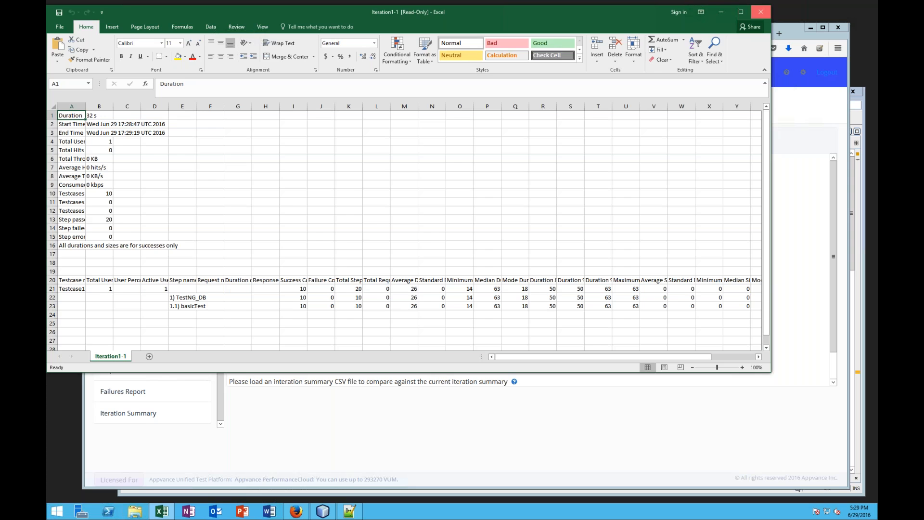
{"action": "left_click", "coordinate": [760, 12]}
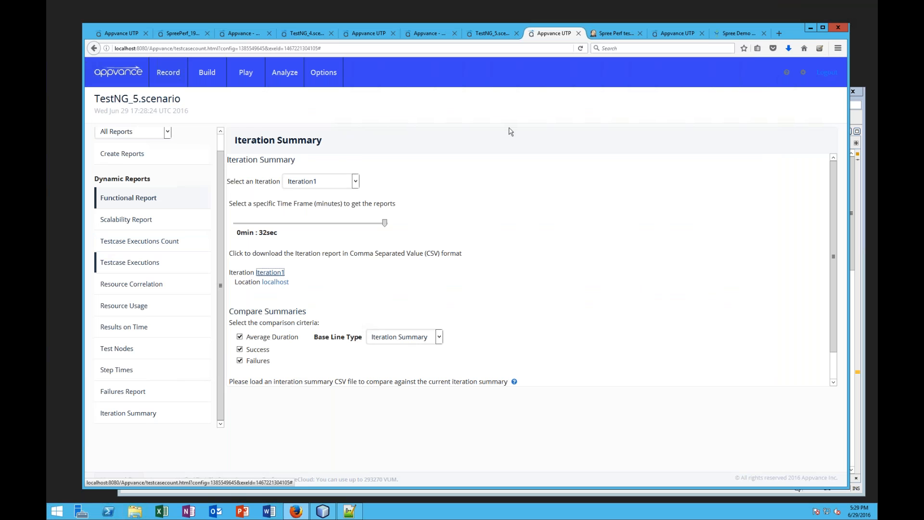
{"action": "left_click", "coordinate": [494, 33]}
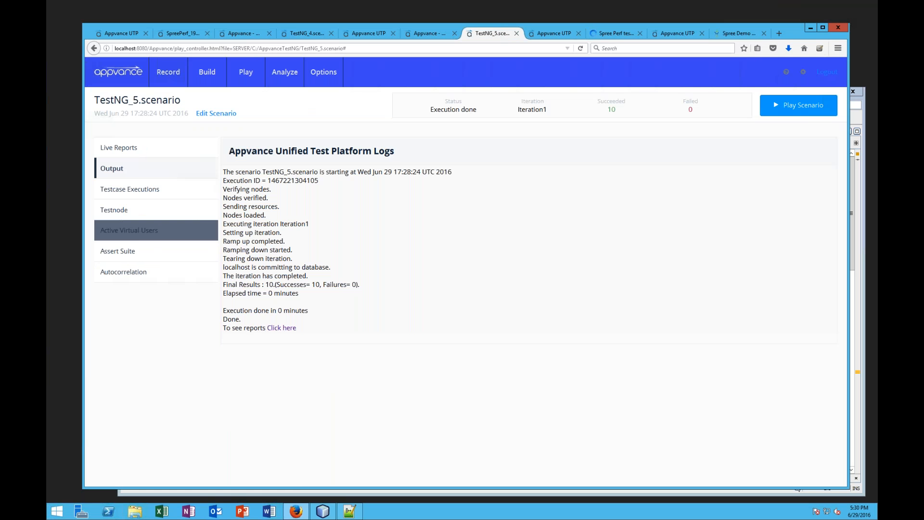
{"action": "left_click", "coordinate": [859, 175]}
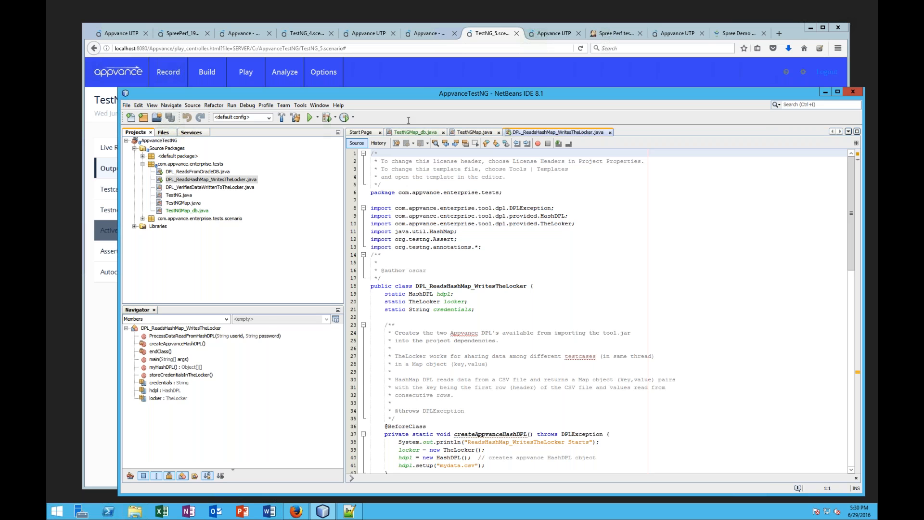
{"action": "left_click", "coordinate": [420, 78]}
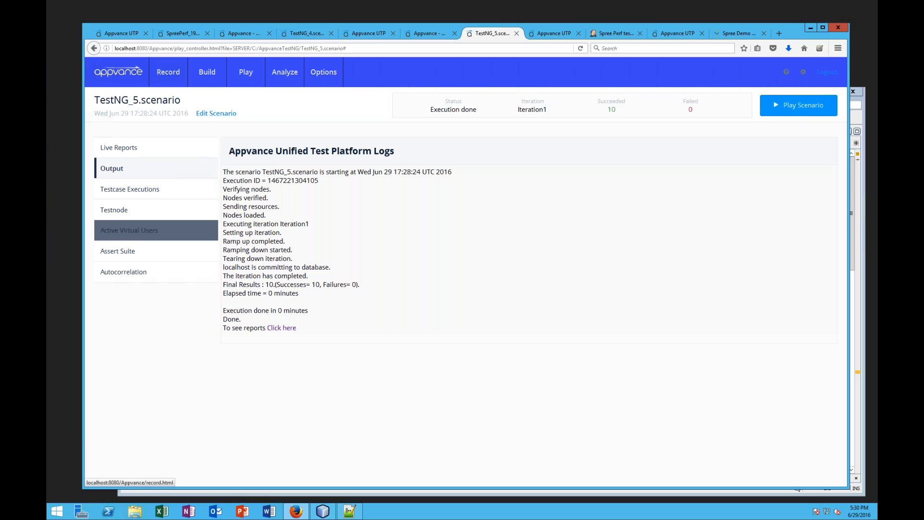
Open Appvance's Record page and copy the web address of the Spree Demo site
{"action": "left_click", "coordinate": [139, 36]}
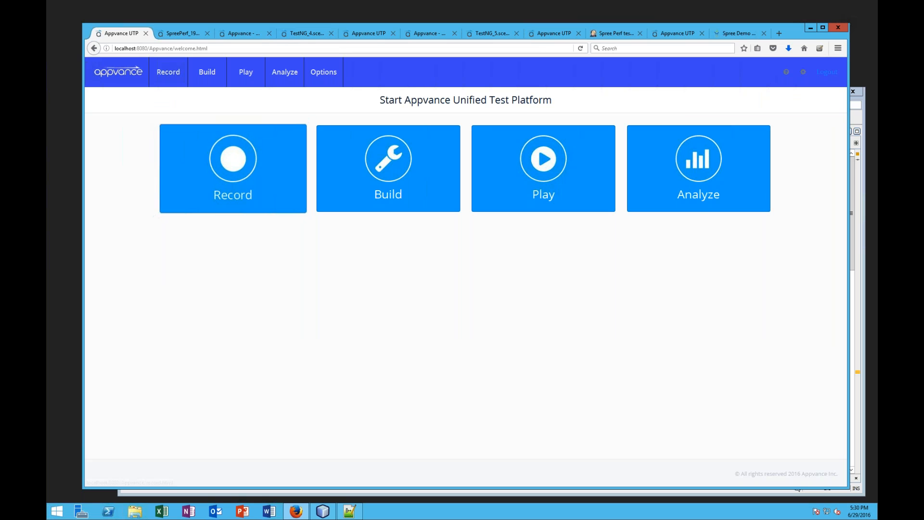
{"action": "left_click", "coordinate": [233, 168]}
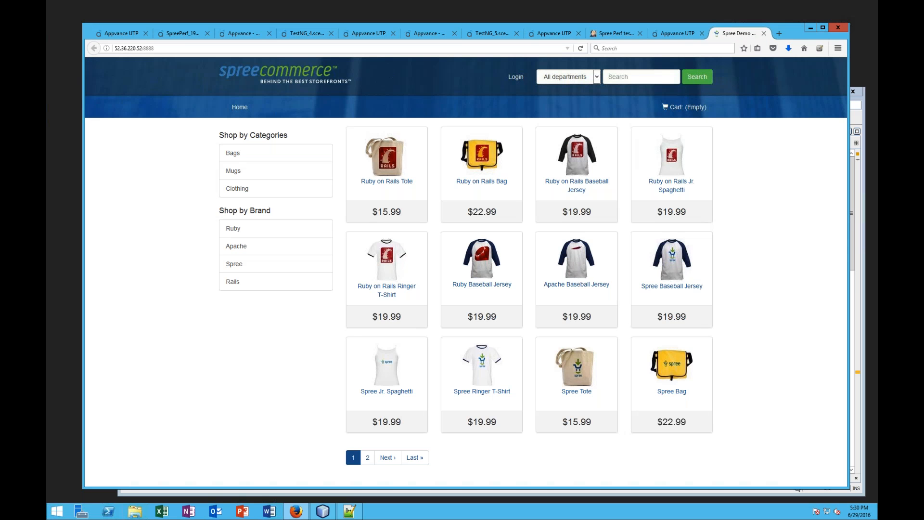
{"action": "left_click", "coordinate": [294, 43]}
{"action": "key", "text": "ctrl+c"}
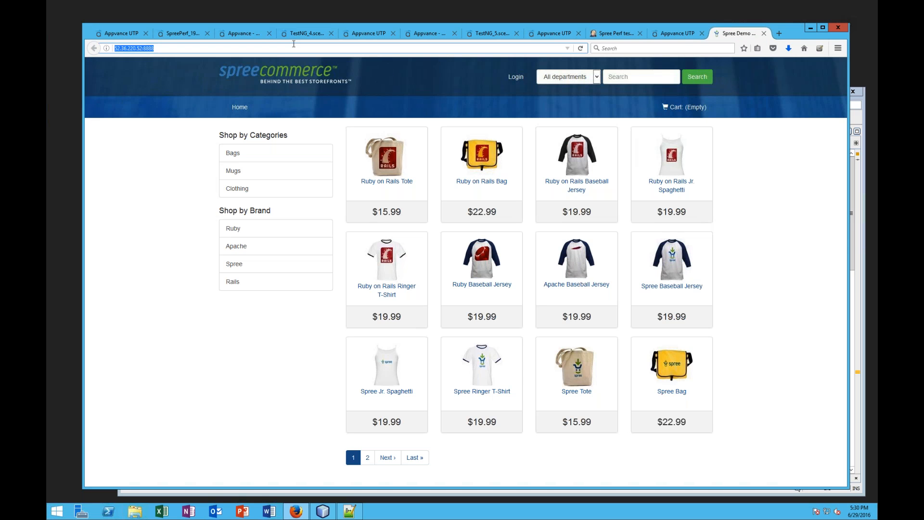
Return to Appvance's Record page and create a new designer script
{"action": "left_click", "coordinate": [122, 34]}
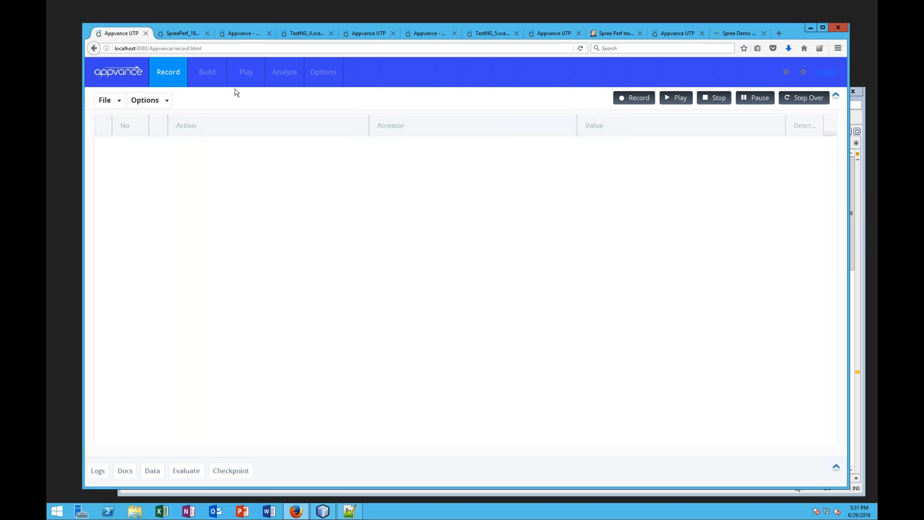
{"action": "left_click", "coordinate": [106, 99]}
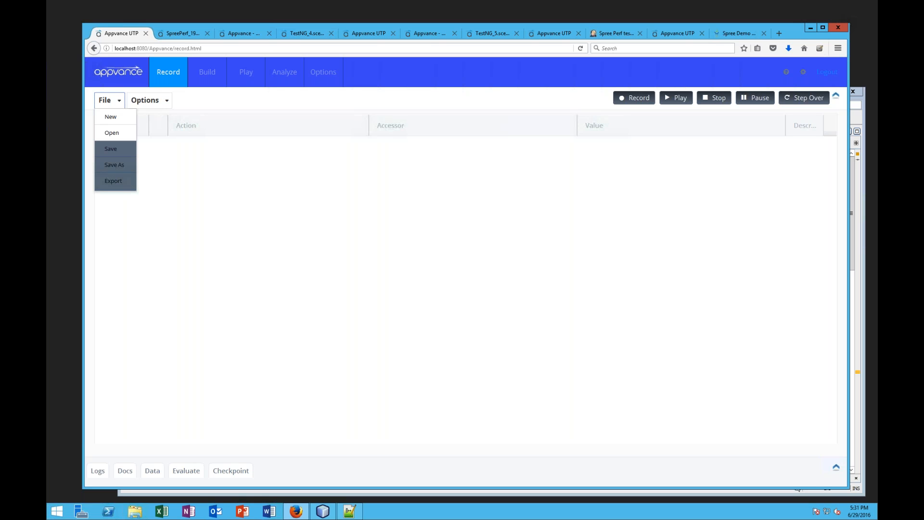
{"action": "left_click", "coordinate": [110, 117]}
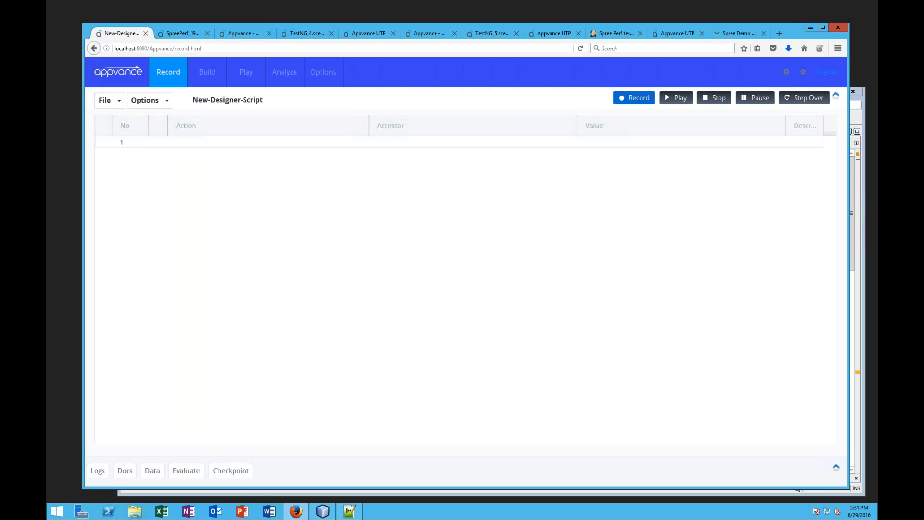
{"action": "left_click", "coordinate": [634, 98]}
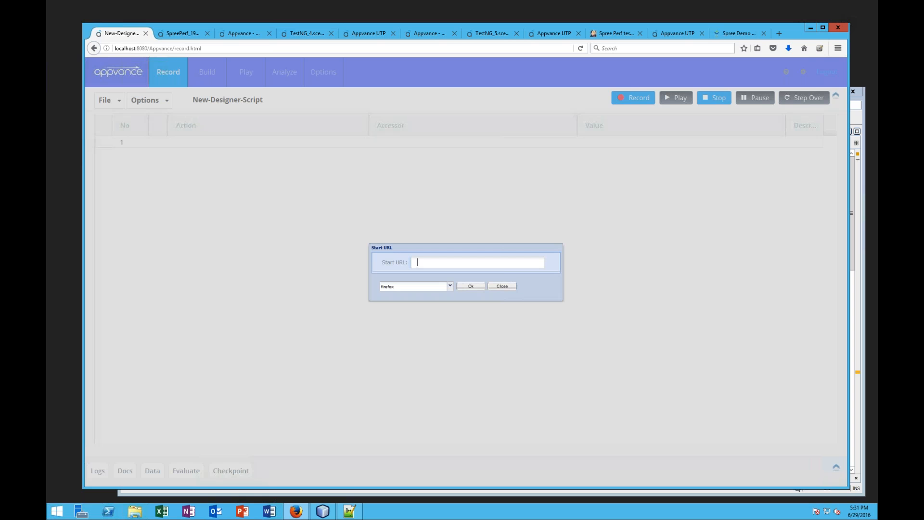
{"action": "key", "text": "ctrl+v"}
{"action": "left_click", "coordinate": [450, 286]}
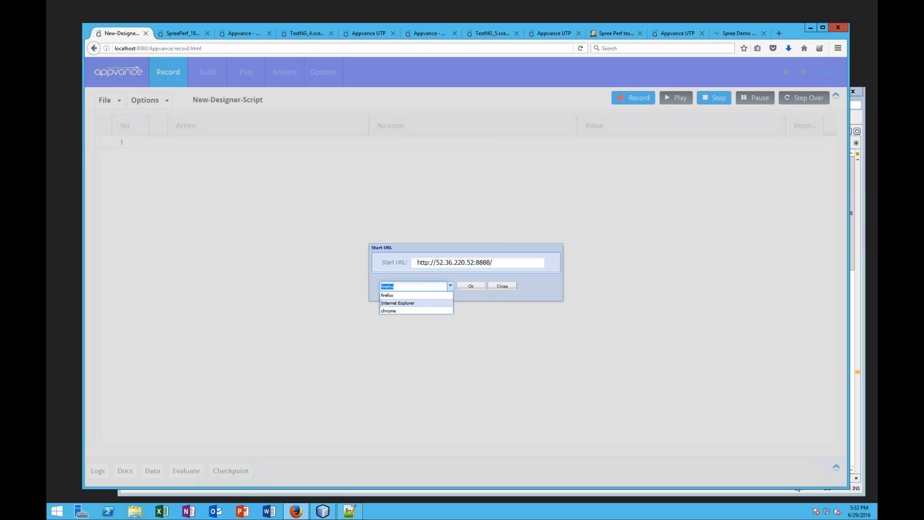
{"action": "left_click", "coordinate": [397, 296]}
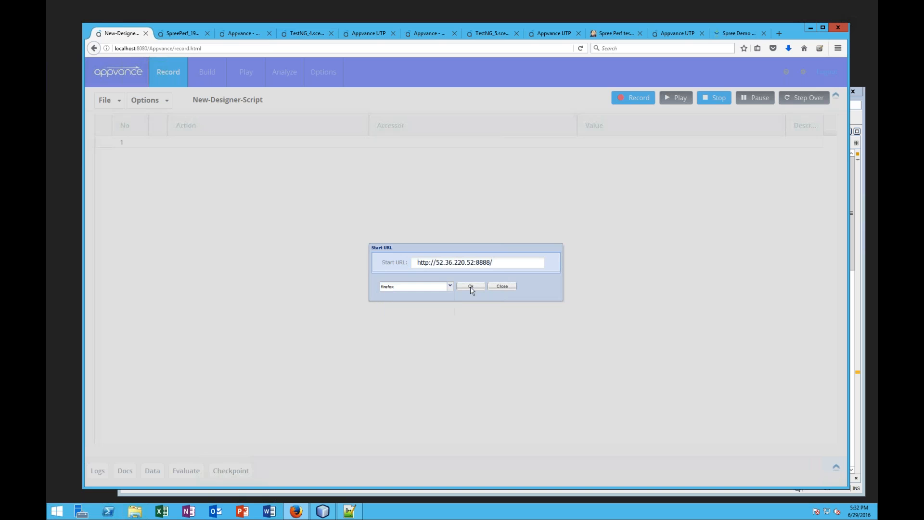
{"action": "left_click", "coordinate": [470, 286]}
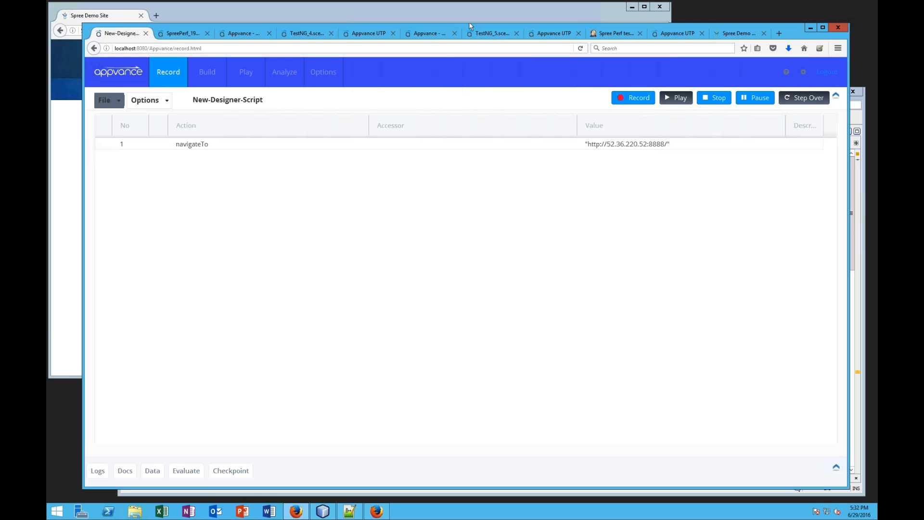
In the recorded Spree Demo Site window, add one Ruby on Rails Tote to the cart and continue shopping
{"action": "left_click", "coordinate": [452, 11]}
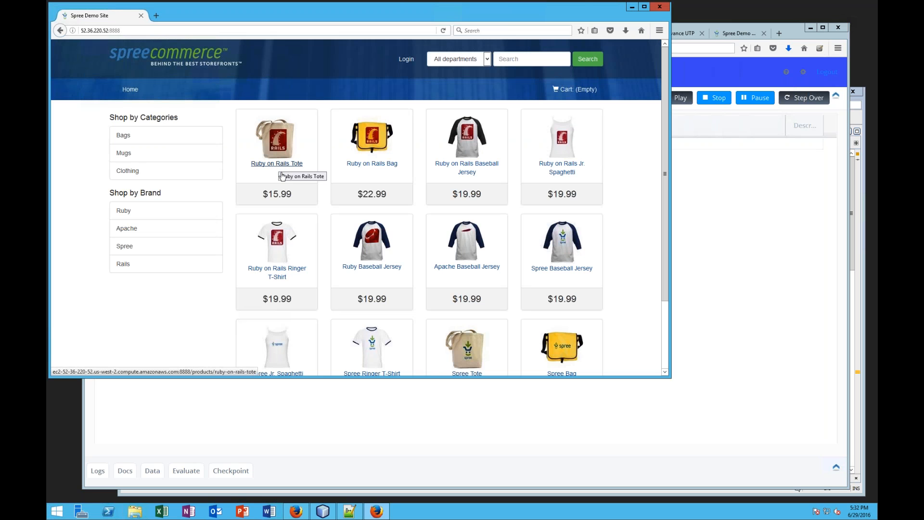
{"action": "left_click", "coordinate": [281, 174]}
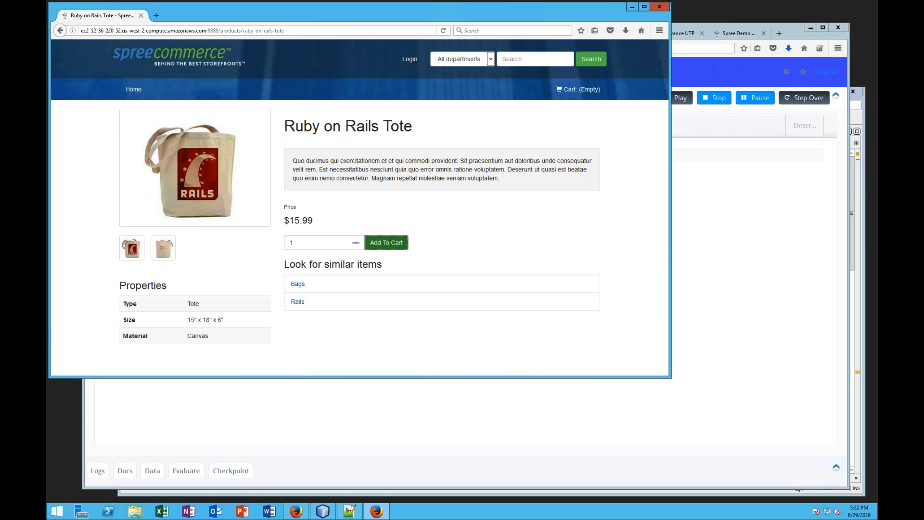
{"action": "left_click", "coordinate": [387, 243]}
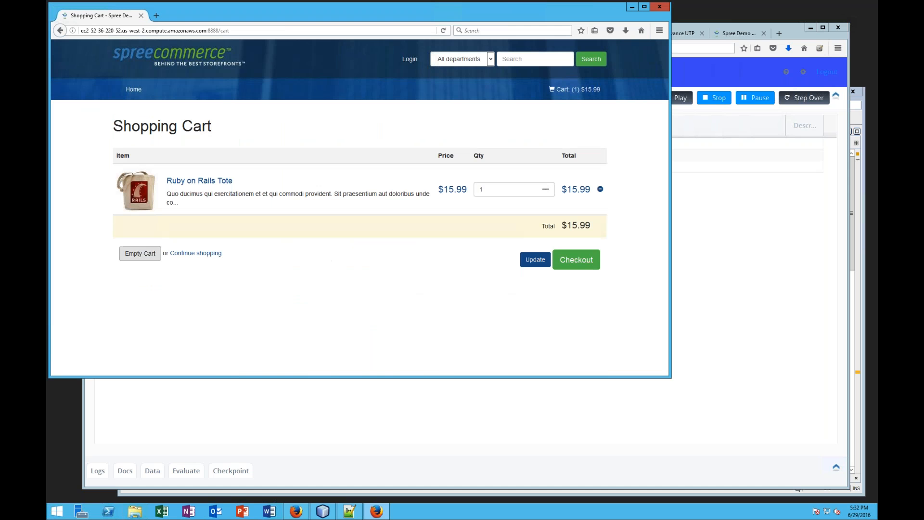
{"action": "left_click", "coordinate": [196, 253]}
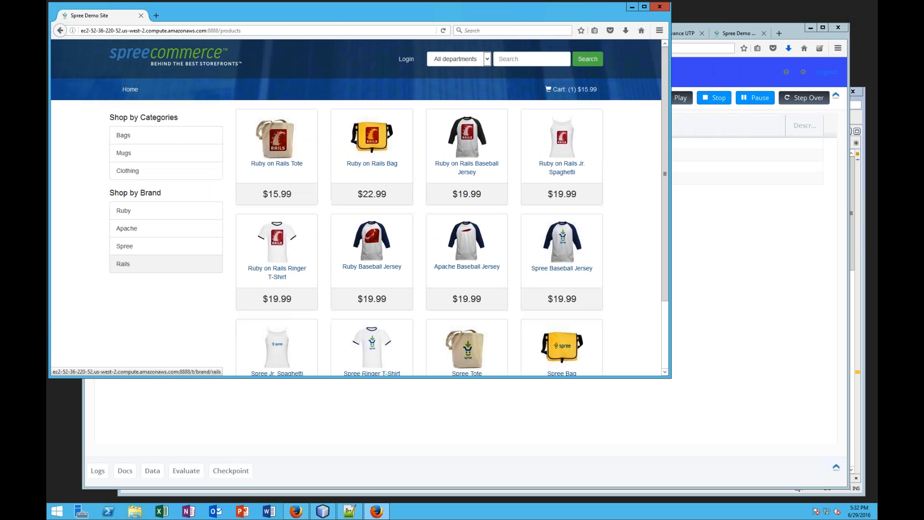
Return to the Appvance recording and examine the alternative accessors for the Ruby on Rails Tote link click
{"action": "left_click", "coordinate": [844, 147]}
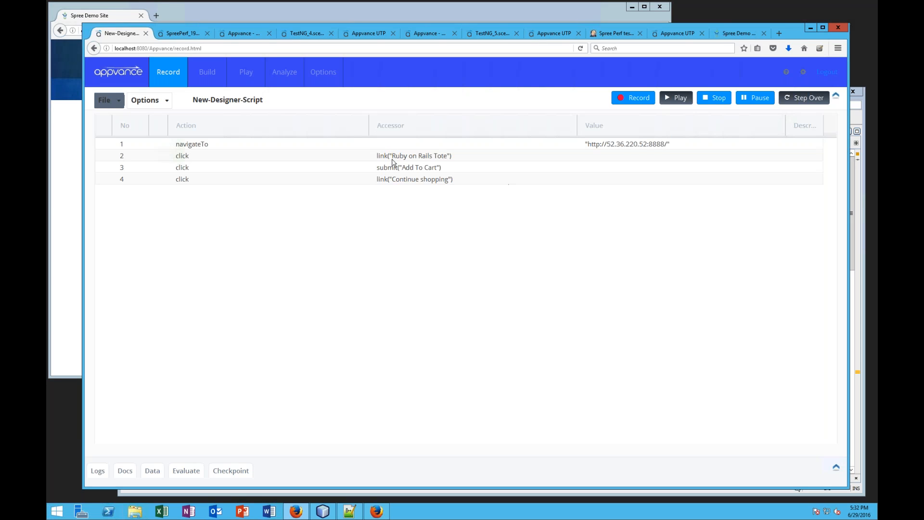
{"action": "left_click", "coordinate": [457, 157]}
{"action": "left_click", "coordinate": [458, 158]}
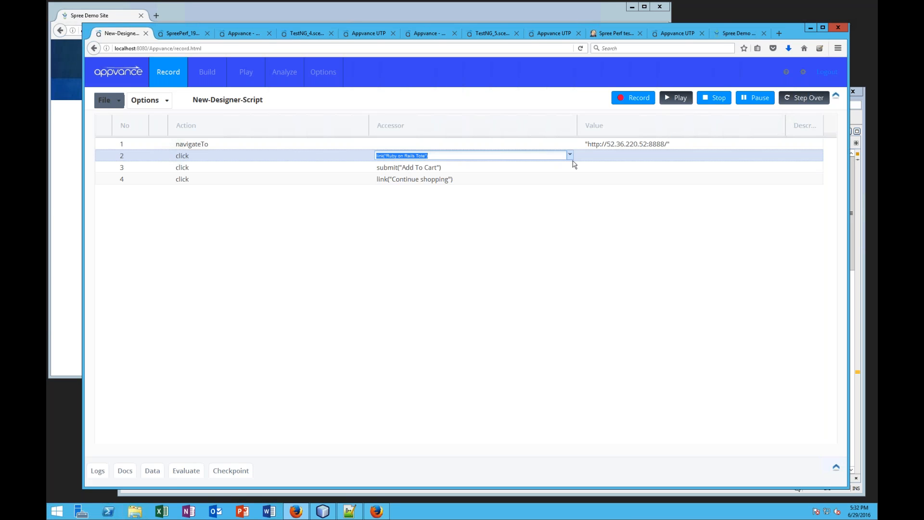
{"action": "left_click", "coordinate": [570, 155]}
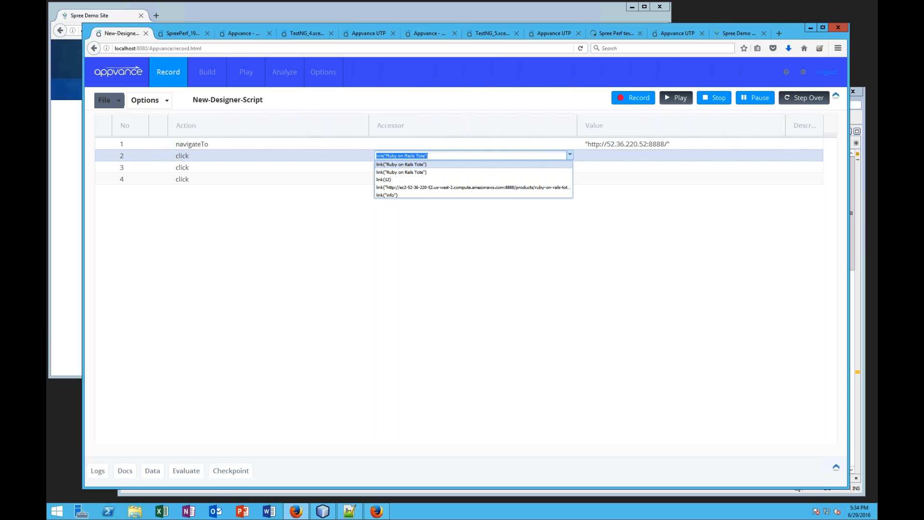
Back in the recorded Spree store window, add 2 Ruby on Rails Baseball Jerseys, size S and color Red, to the cart
{"action": "key", "text": "alt+Tab"}
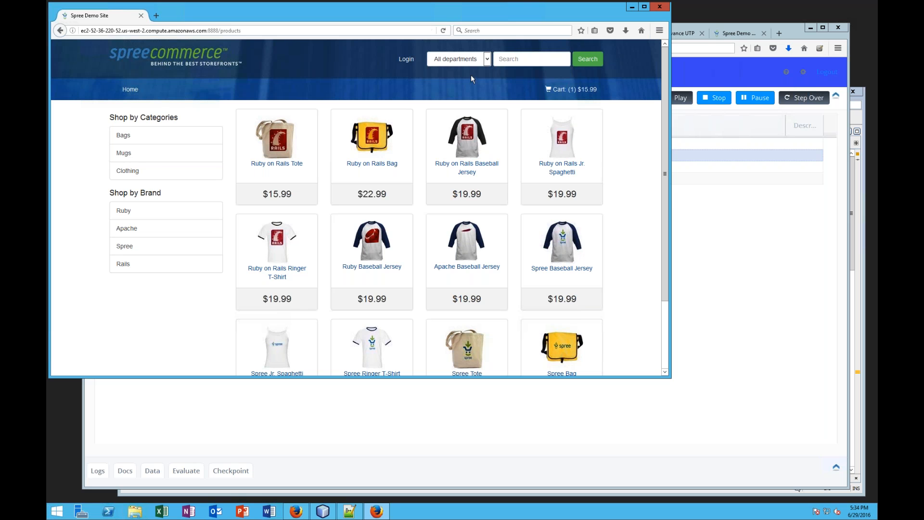
{"action": "left_click", "coordinate": [466, 169]}
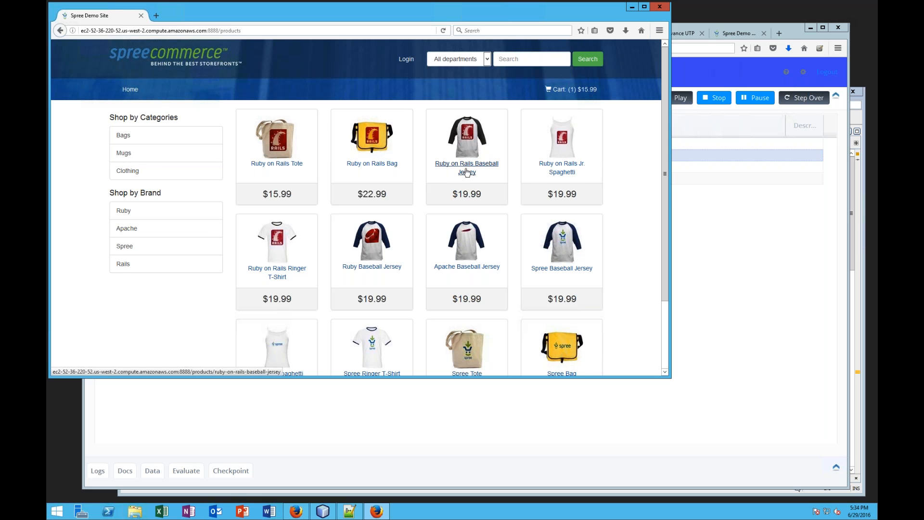
{"action": "left_click", "coordinate": [444, 243]}
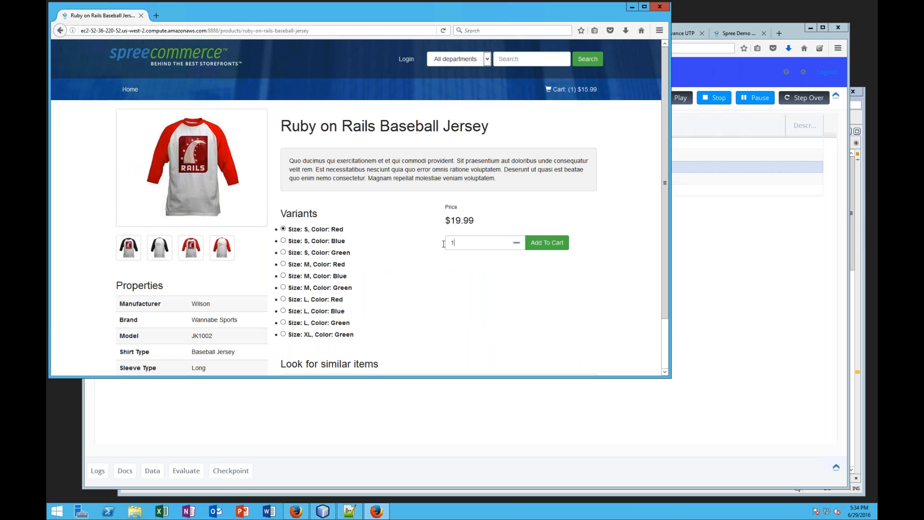
{"action": "double_click", "coordinate": [444, 243]}
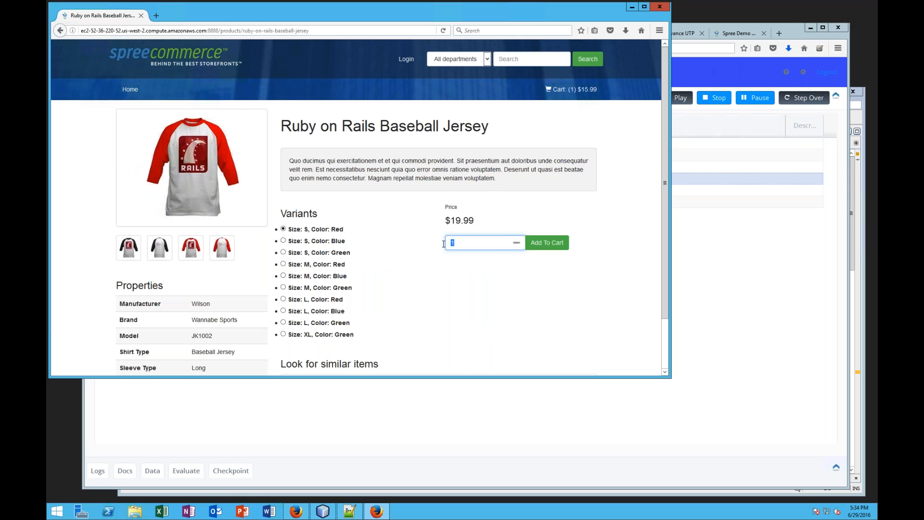
{"action": "left_click", "coordinate": [518, 244]}
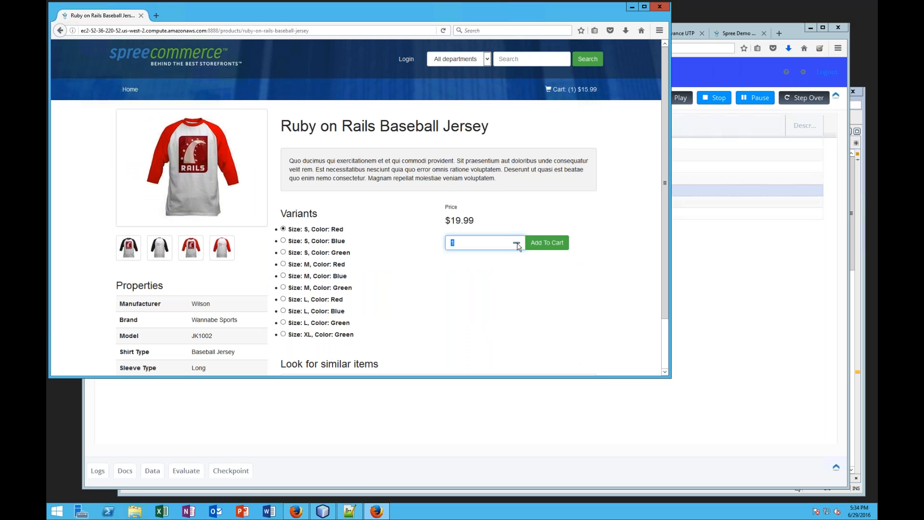
{"action": "type", "text": "2"}
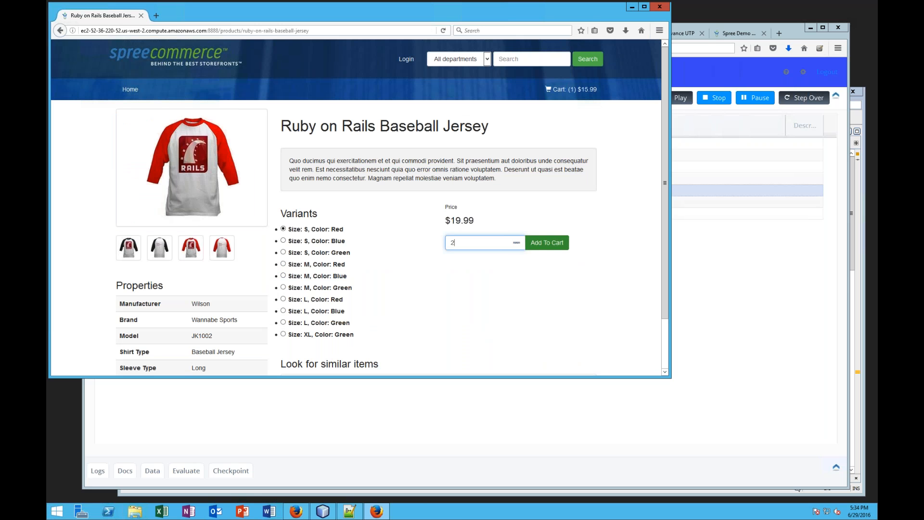
{"action": "left_click", "coordinate": [547, 243]}
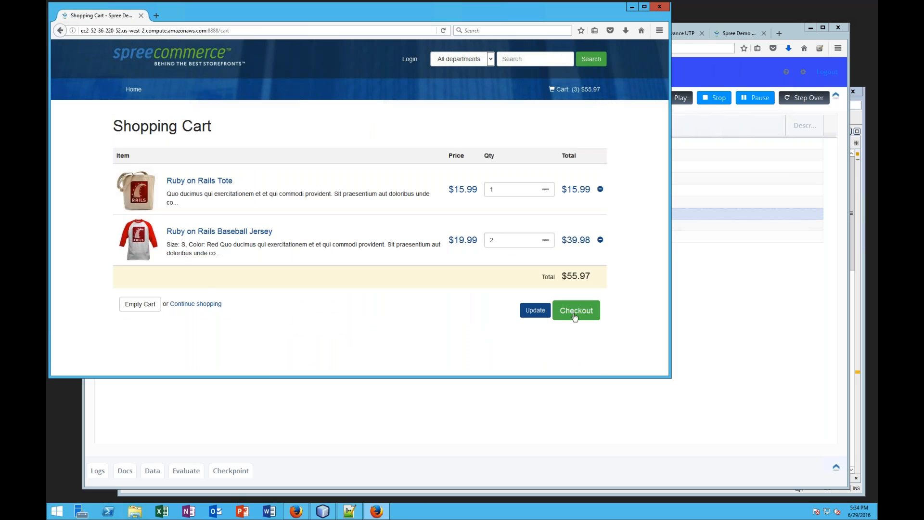
Check out the cart as a guest, entering the customer's e-mail, and continue to the address page
{"action": "left_click", "coordinate": [574, 313]}
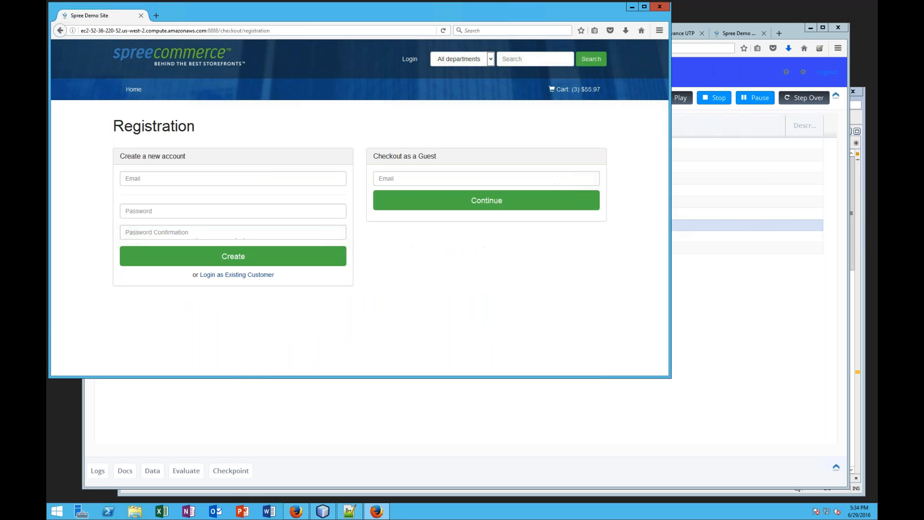
{"action": "type", "text": "joh"}
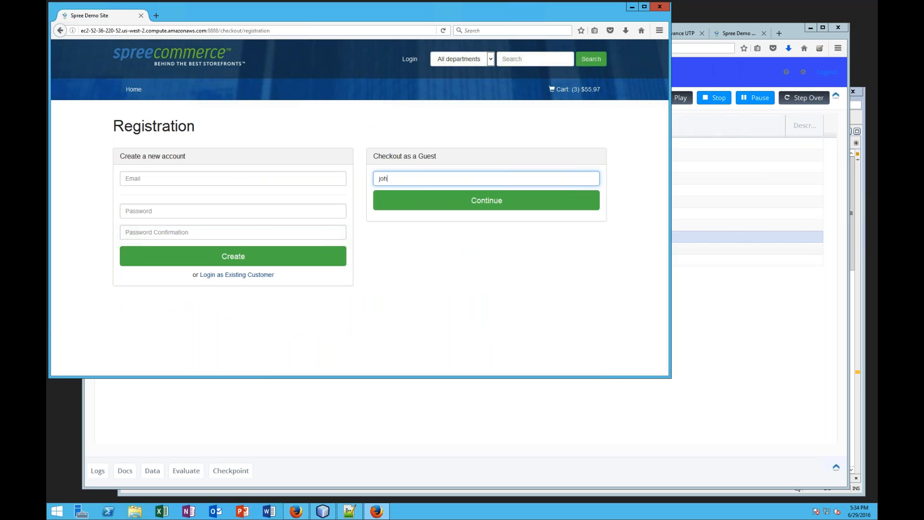
{"action": "type", "text": "n@example.com"}
{"action": "left_click", "coordinate": [480, 202]}
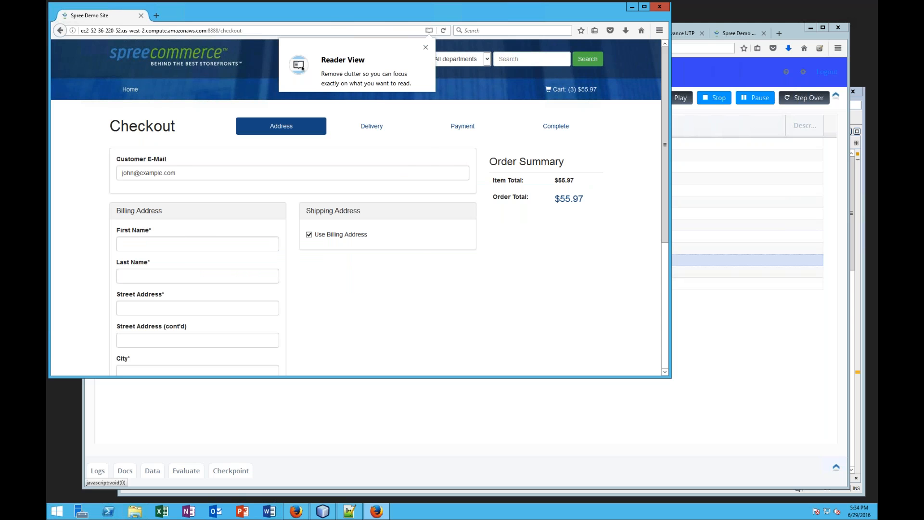
Return to the Appvance recorder, stop the recording, and delete the setValue row with the empty order email
{"action": "left_click", "coordinate": [733, 64]}
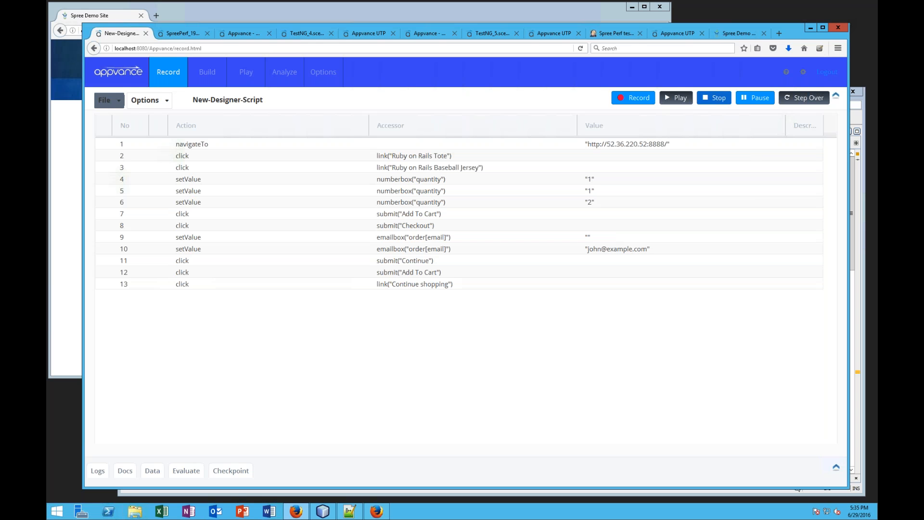
{"action": "right_click", "coordinate": [611, 240]}
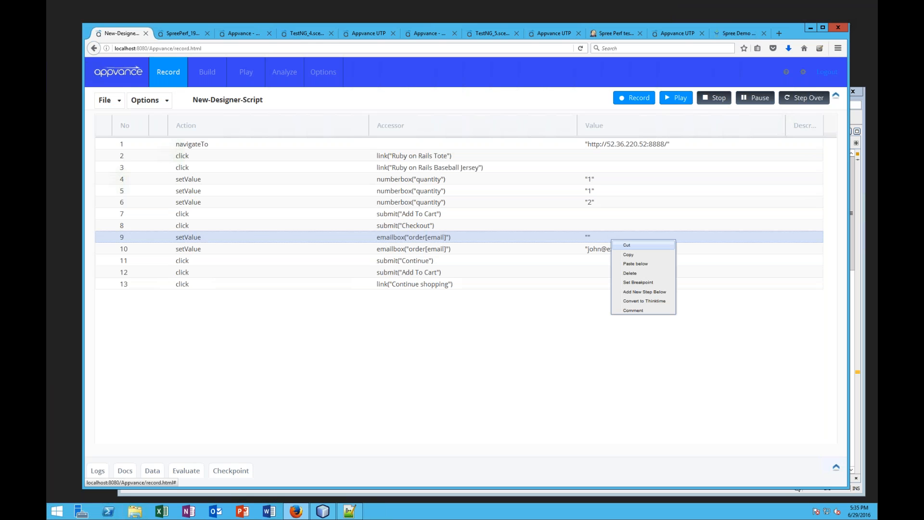
{"action": "left_click", "coordinate": [631, 273]}
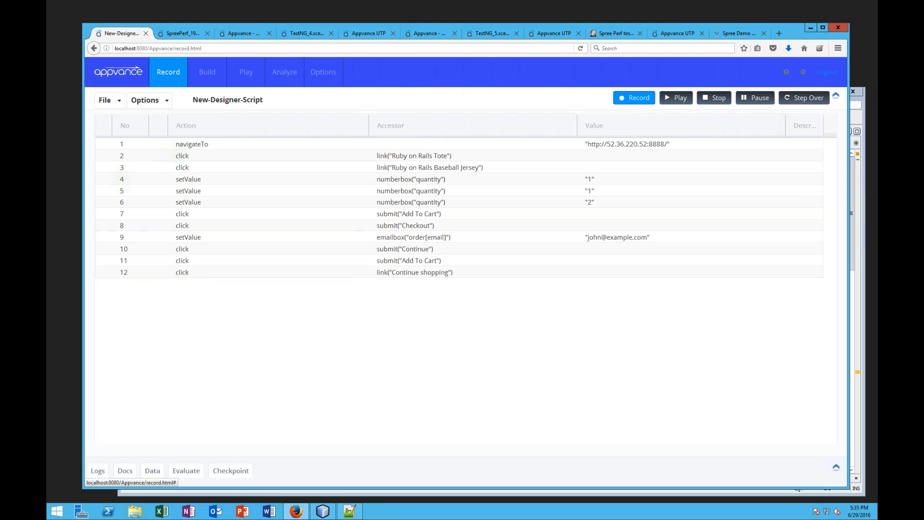
Save the recorded script as SpreeApp in the REPOSITORY/demo directory
{"action": "left_click", "coordinate": [114, 100]}
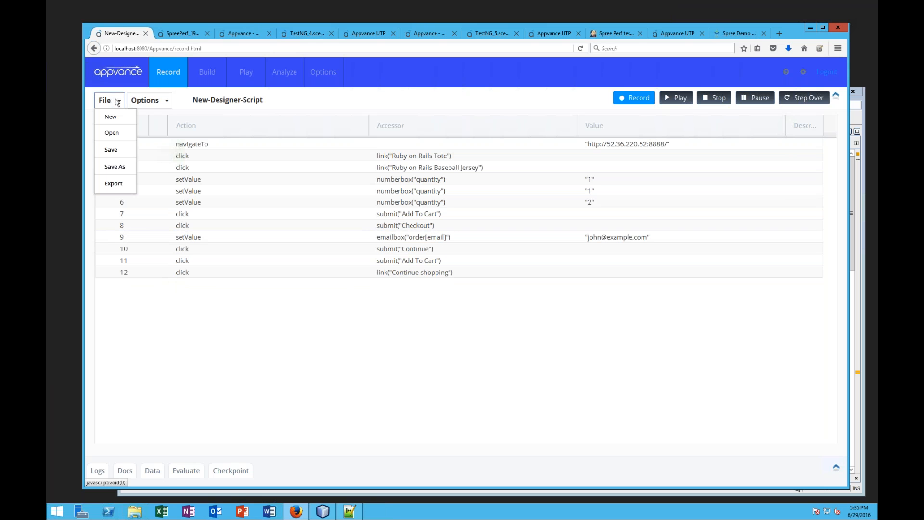
{"action": "left_click", "coordinate": [115, 166]}
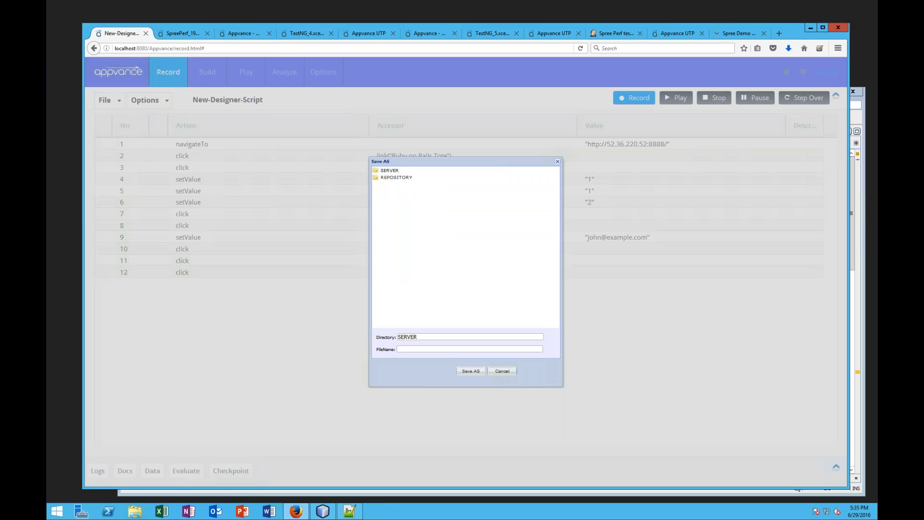
{"action": "left_click", "coordinate": [396, 177]}
{"action": "left_click", "coordinate": [395, 185]}
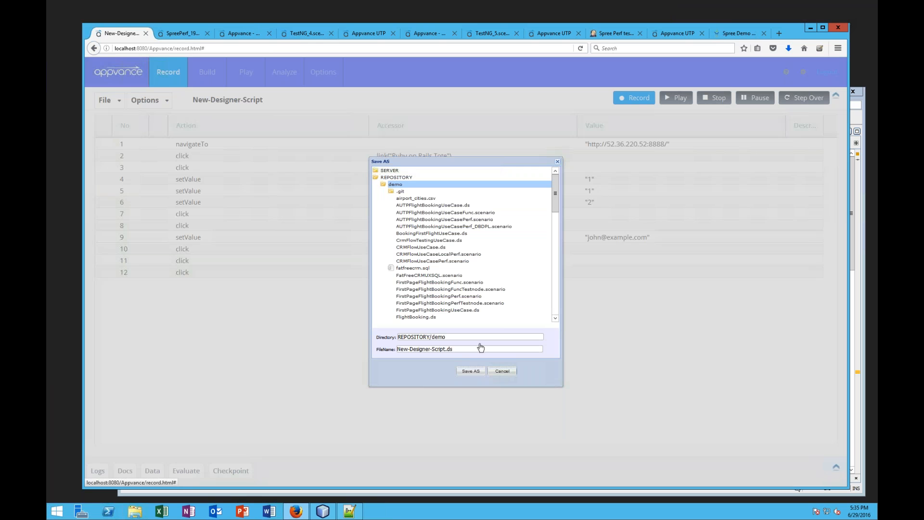
{"action": "left_click", "coordinate": [378, 352]}
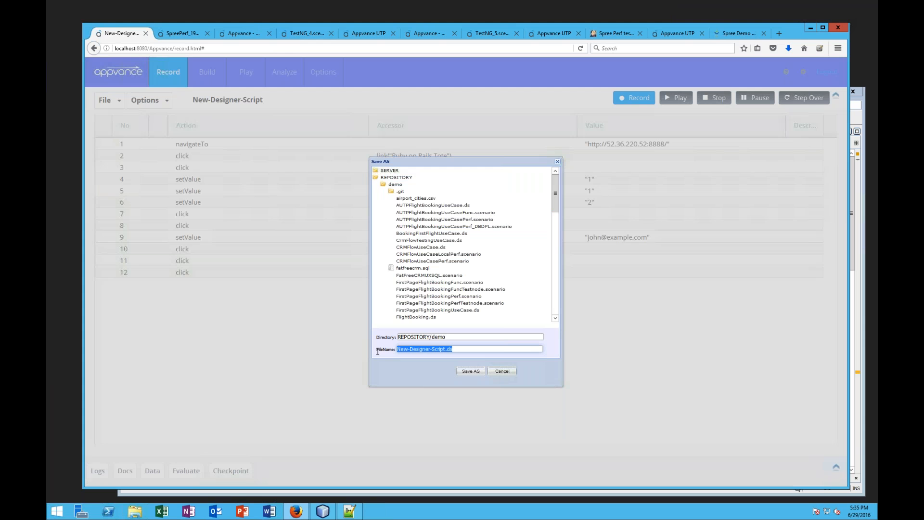
{"action": "type", "text": "SpreeApp"}
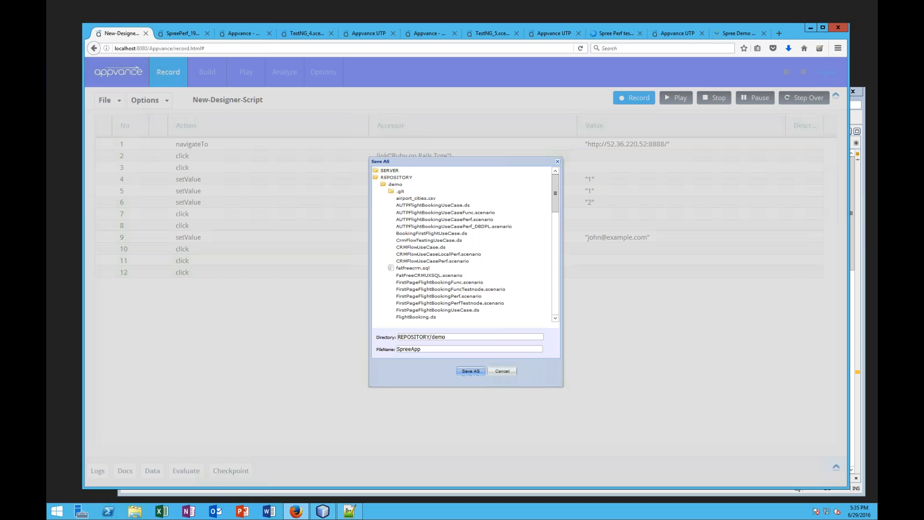
{"action": "left_click", "coordinate": [470, 371]}
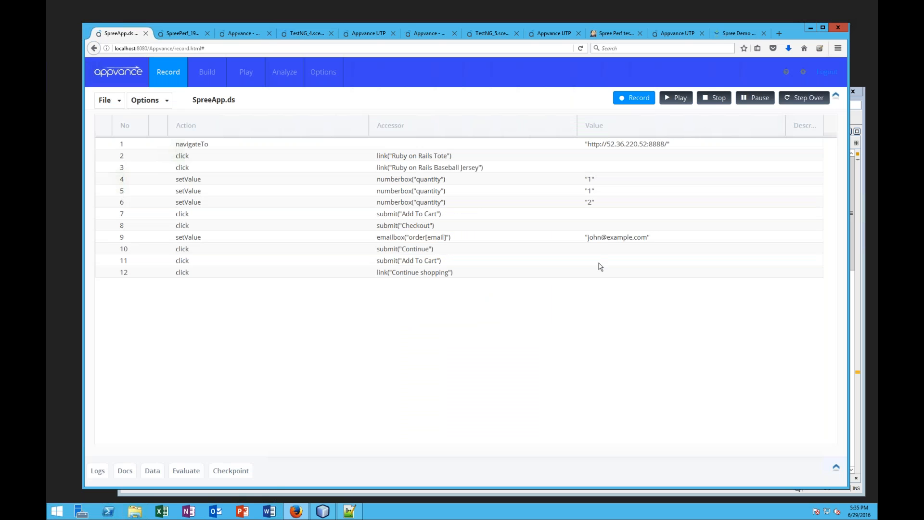
{"action": "left_click", "coordinate": [600, 240]}
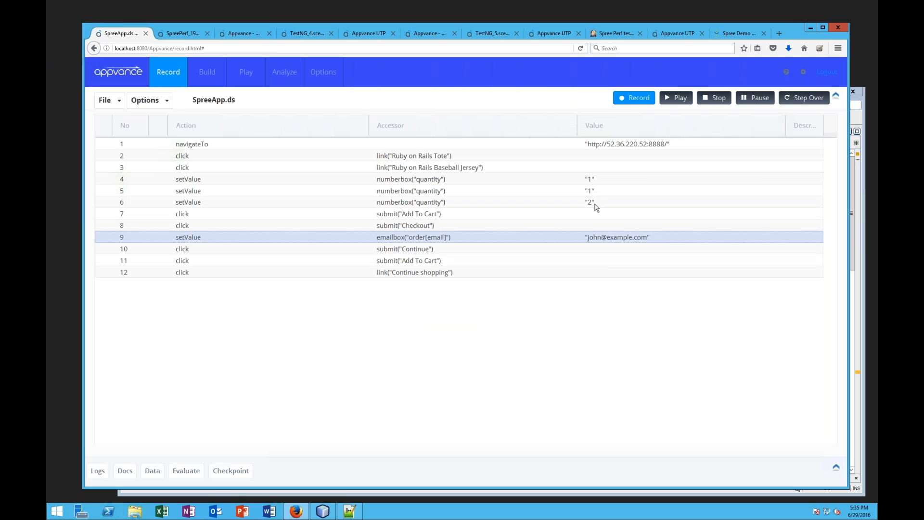
{"action": "left_click", "coordinate": [597, 205]}
{"action": "left_click", "coordinate": [597, 207]}
{"action": "double_click", "coordinate": [612, 238]}
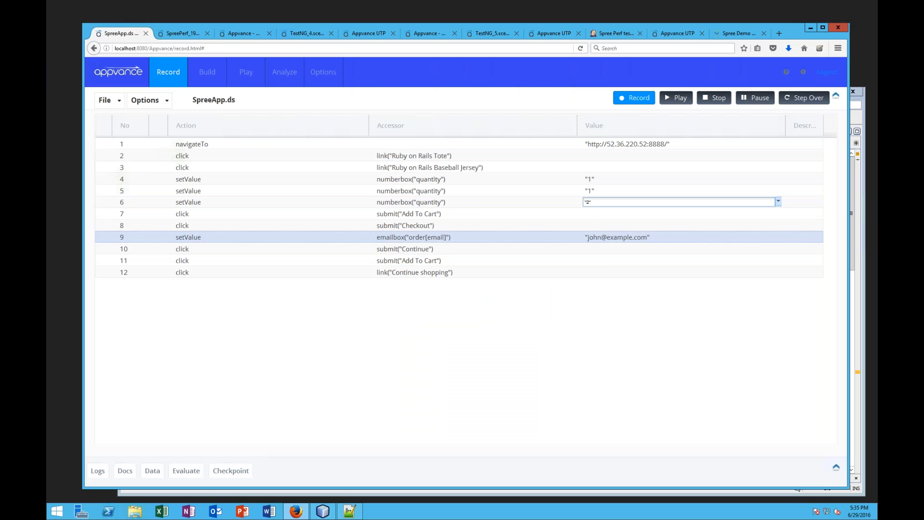
{"action": "left_click", "coordinate": [649, 319]}
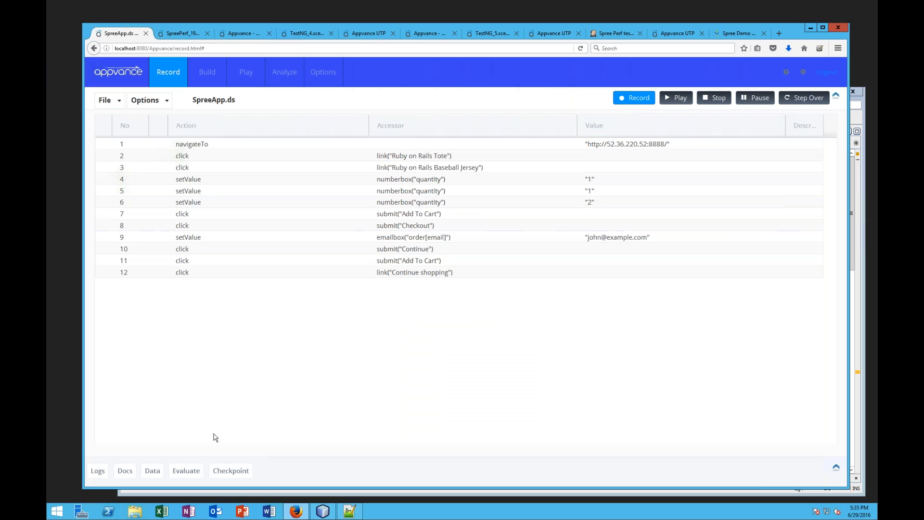
Load spree_data.csv from REPOSITORY/demo as the script's CSV data source
{"action": "left_click", "coordinate": [152, 471]}
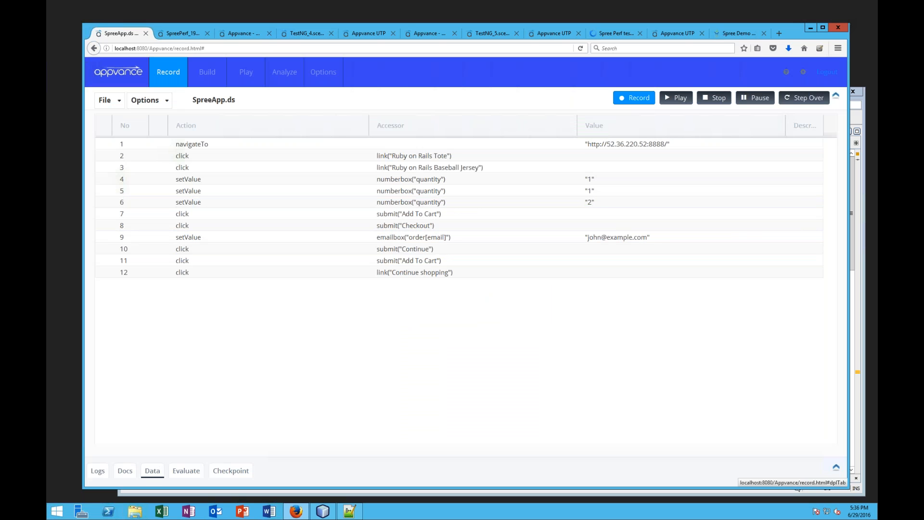
{"action": "left_click", "coordinate": [286, 397]}
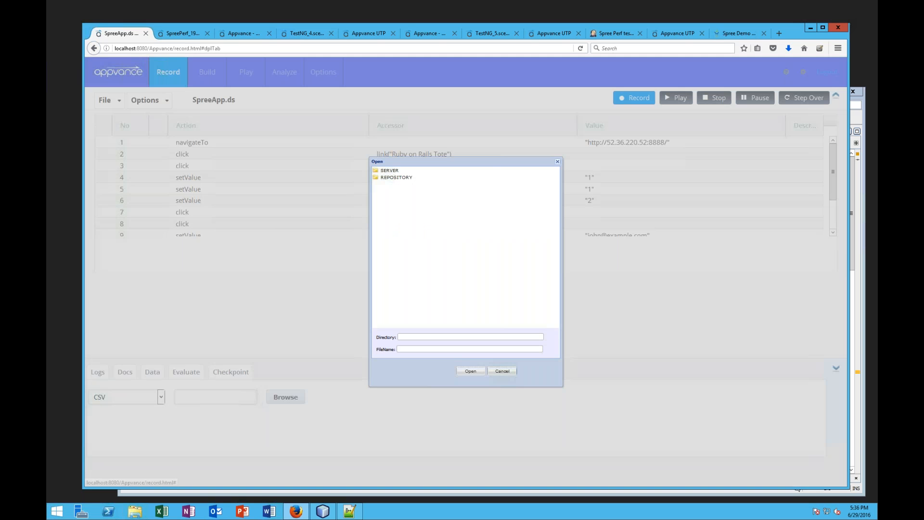
{"action": "left_click", "coordinate": [557, 250]}
{"action": "left_click_drag", "start_coordinate": [557, 250], "coordinate": [549, 305]}
{"action": "left_click", "coordinate": [440, 265]}
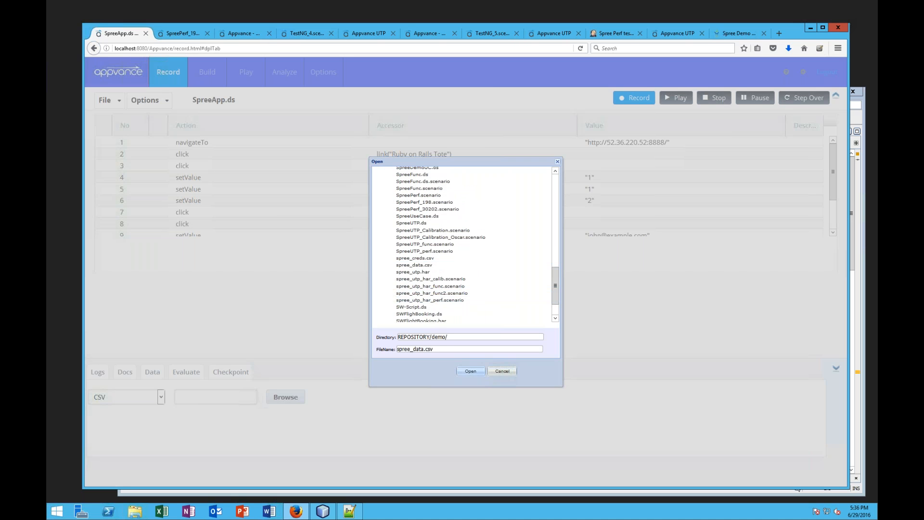
{"action": "left_click", "coordinate": [471, 371]}
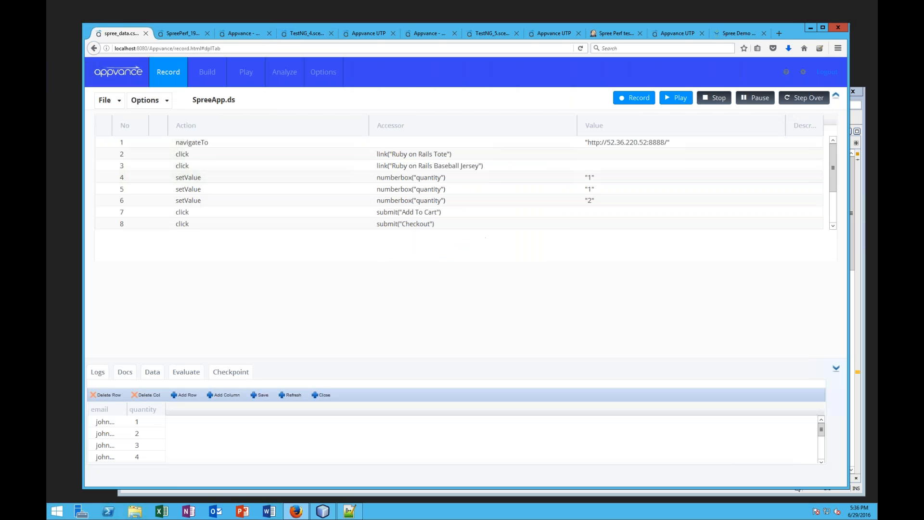
Bind the order email value to the CSV's email column and the last quantity value, "2", to its quantity column
{"action": "left_click", "coordinate": [106, 422]}
{"action": "left_click_drag", "start_coordinate": [583, 268], "coordinate": [612, 242]}
{"action": "left_click", "coordinate": [137, 433]}
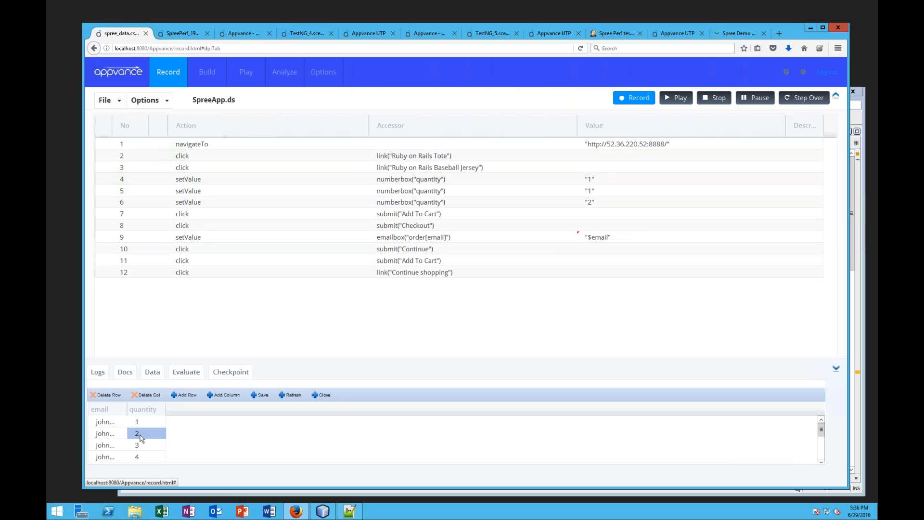
{"action": "left_click_drag", "start_coordinate": [141, 438], "coordinate": [609, 206]}
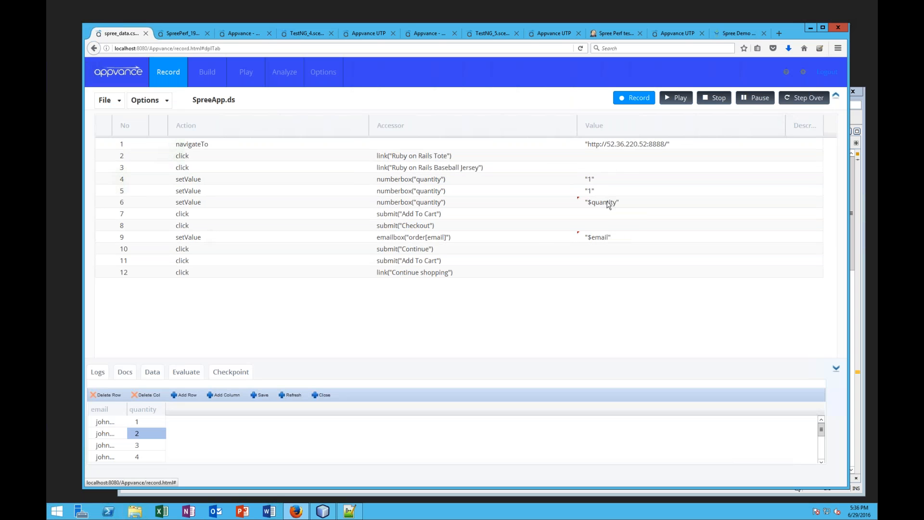
Save the data-driven SpreeApp script
{"action": "left_click", "coordinate": [149, 102]}
{"action": "left_click", "coordinate": [119, 101]}
{"action": "left_click", "coordinate": [111, 149]}
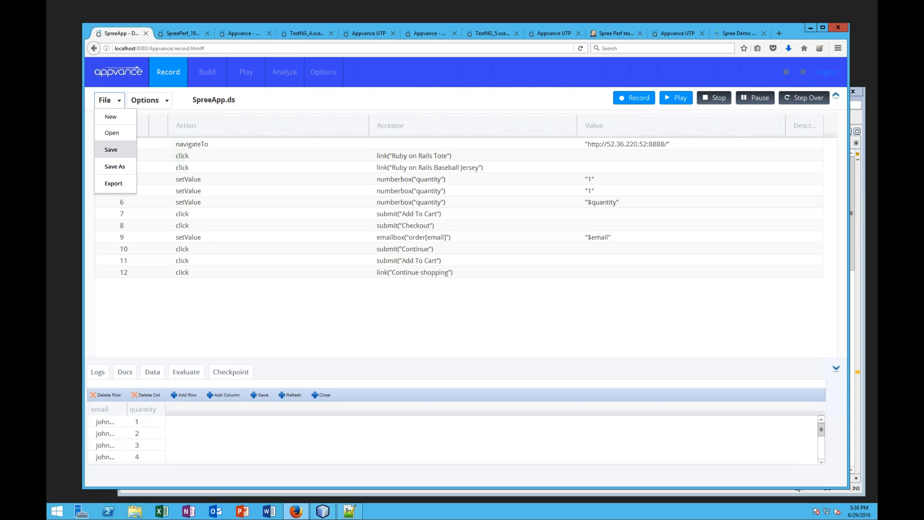
{"action": "left_click", "coordinate": [111, 149]}
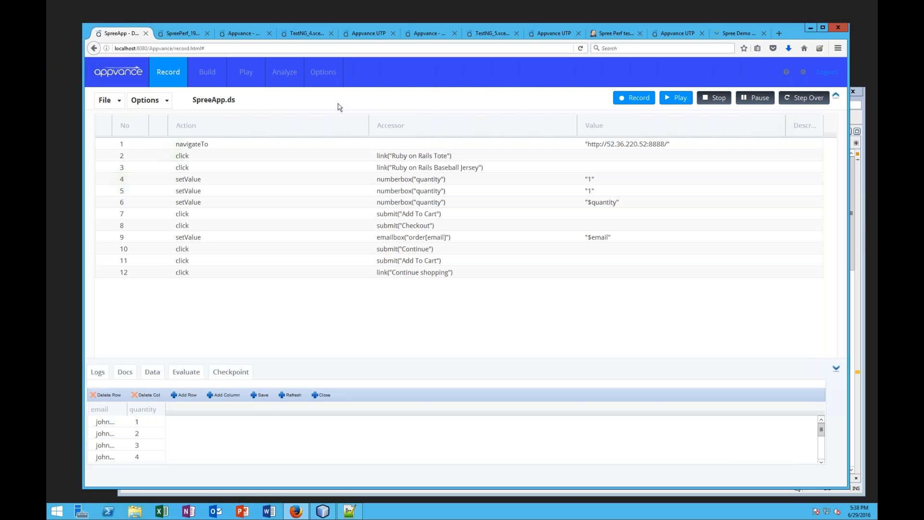
Switch to the SpreePerf_198 scenario, delete the Untitled2 script from Testcase1, and save the test case
{"action": "left_click", "coordinate": [184, 36]}
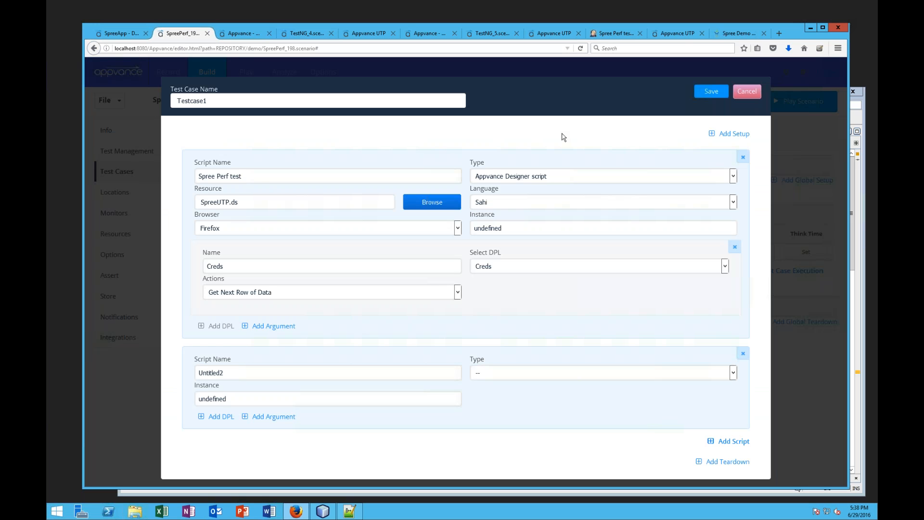
{"action": "left_click", "coordinate": [743, 355]}
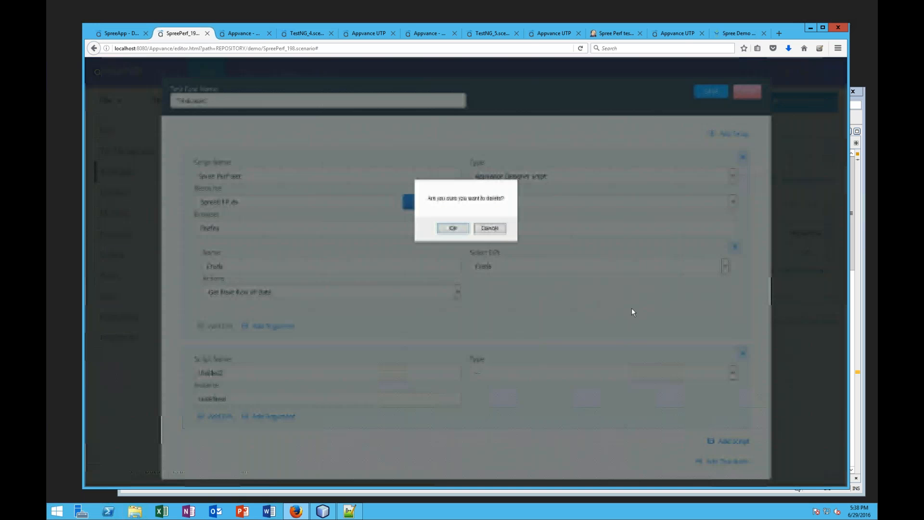
{"action": "left_click", "coordinate": [454, 230]}
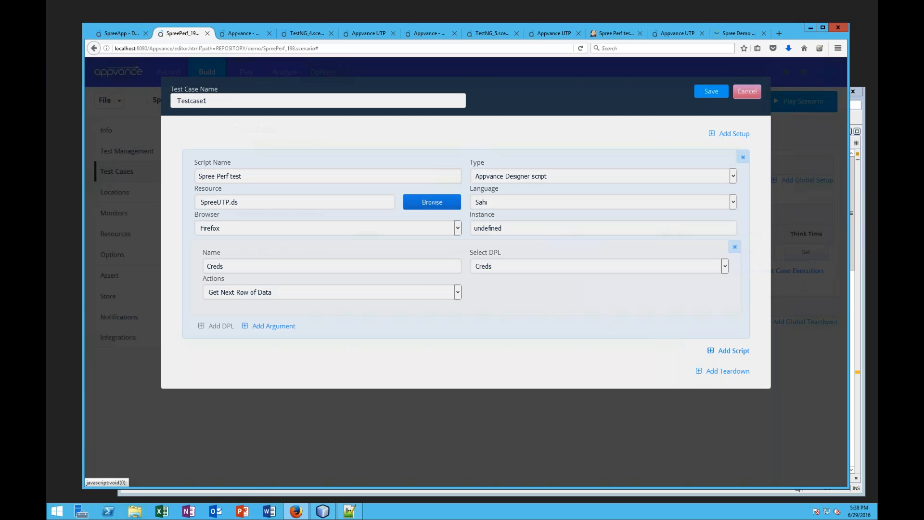
{"action": "left_click", "coordinate": [712, 91]}
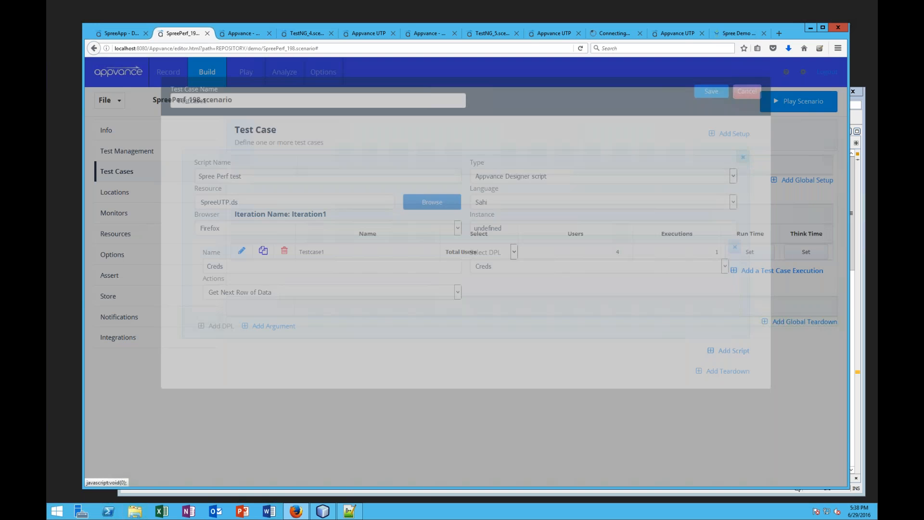
Add a cloud to the scenario's test locations and review its config file, start, terminate and type options
{"action": "left_click", "coordinate": [116, 236]}
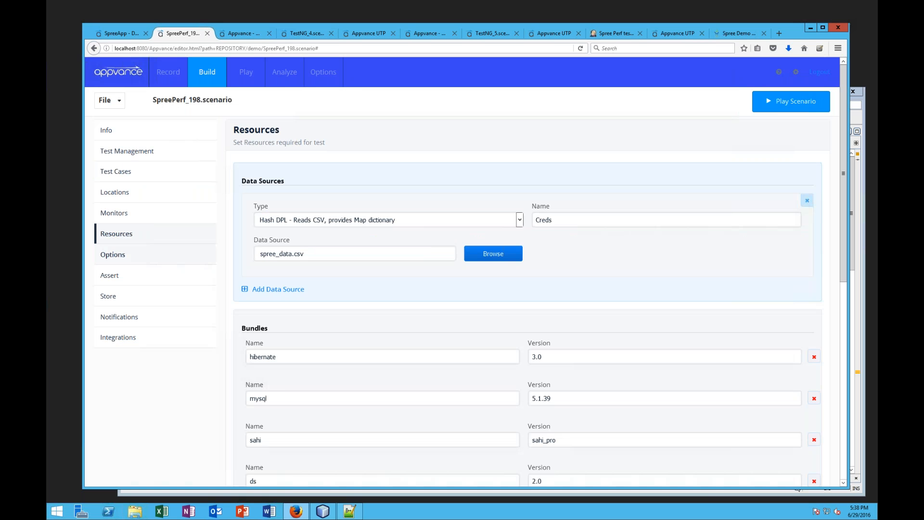
{"action": "left_click", "coordinate": [119, 199]}
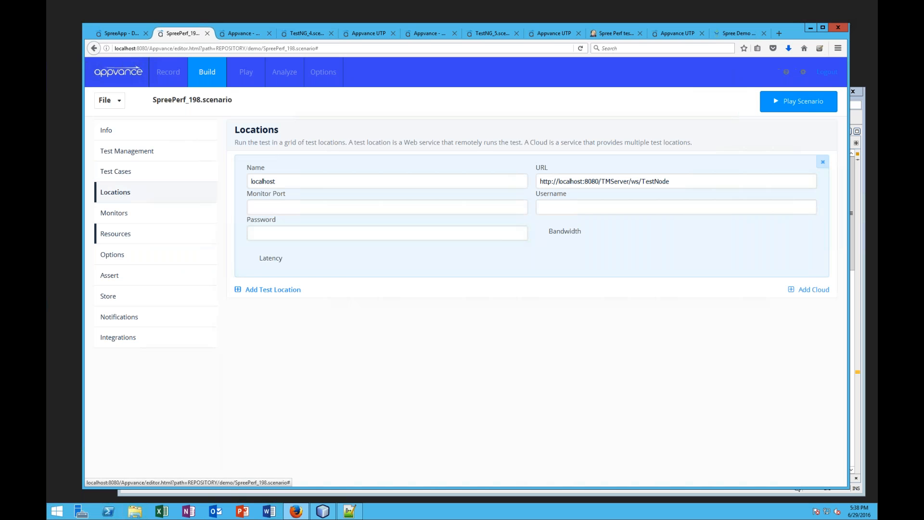
{"action": "left_click", "coordinate": [810, 291]}
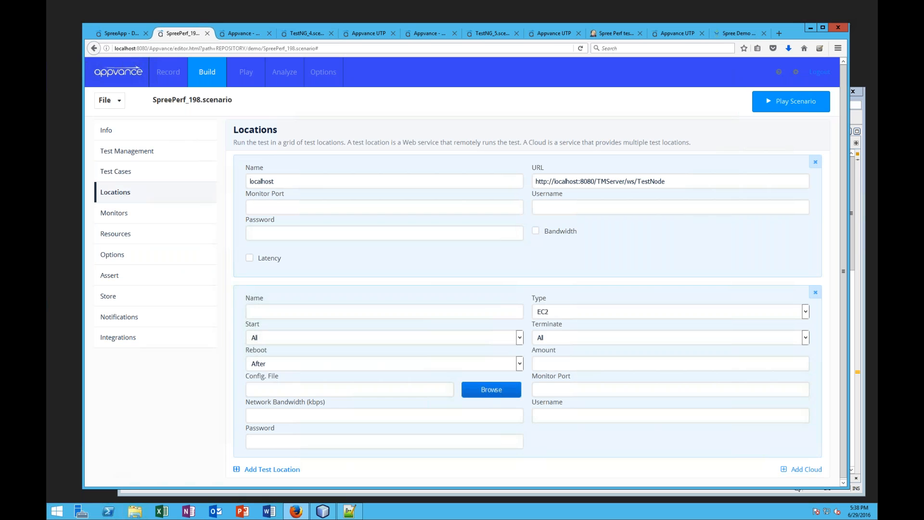
{"action": "left_click", "coordinate": [442, 391]}
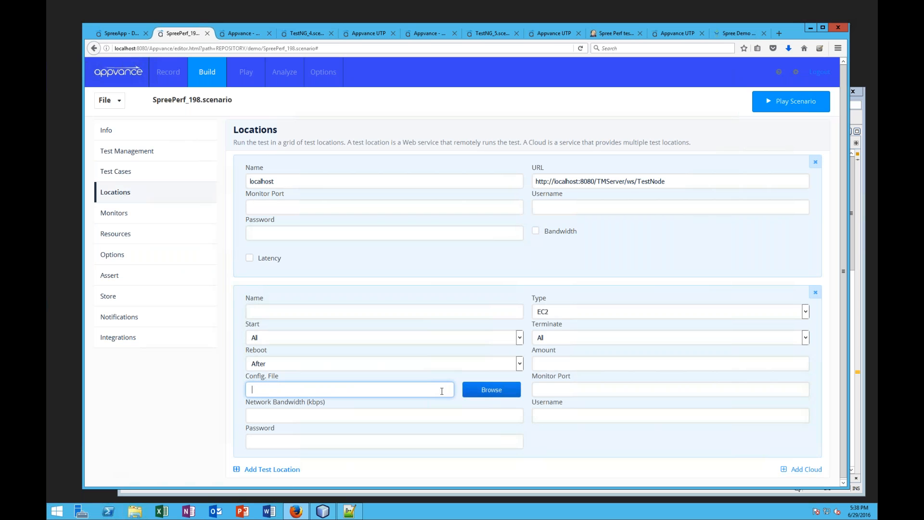
{"action": "left_click", "coordinate": [520, 337]}
{"action": "left_click", "coordinate": [523, 338]}
{"action": "left_click", "coordinate": [579, 335]}
{"action": "left_click", "coordinate": [579, 335]}
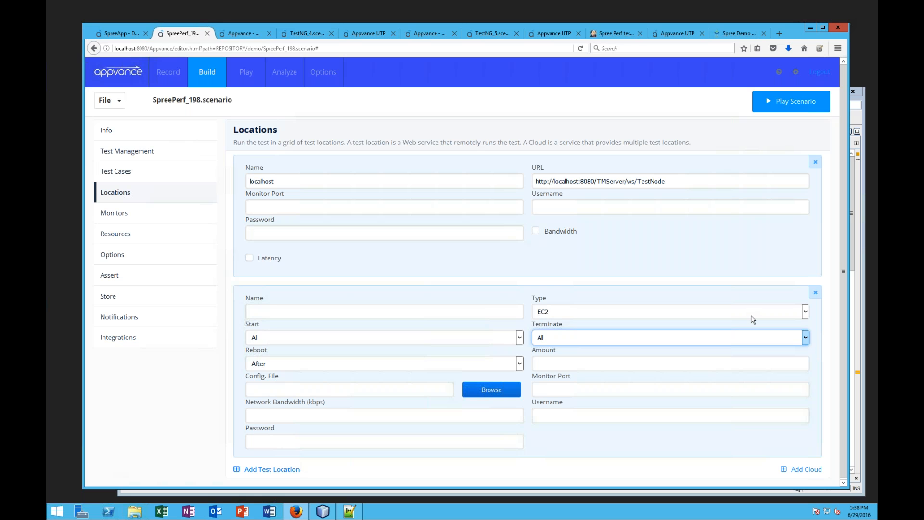
{"action": "left_click", "coordinate": [791, 314]}
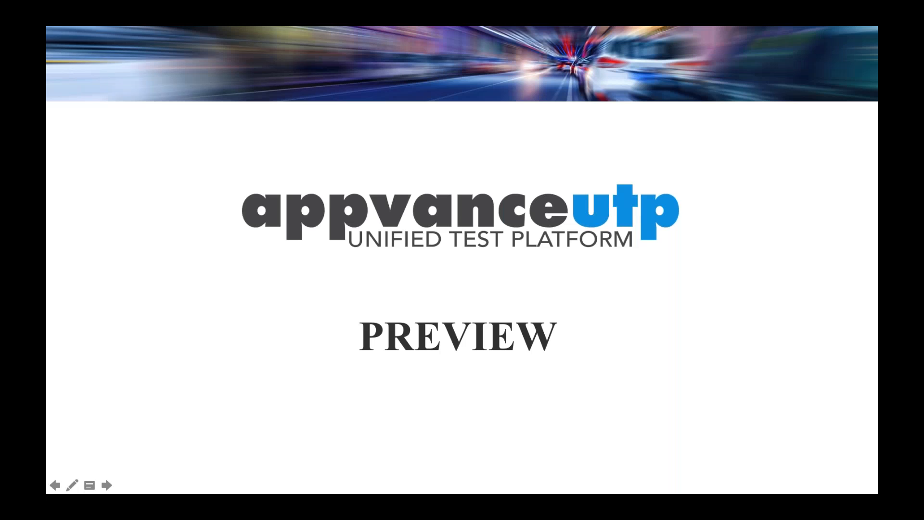
{"action": "key", "text": "Right"}
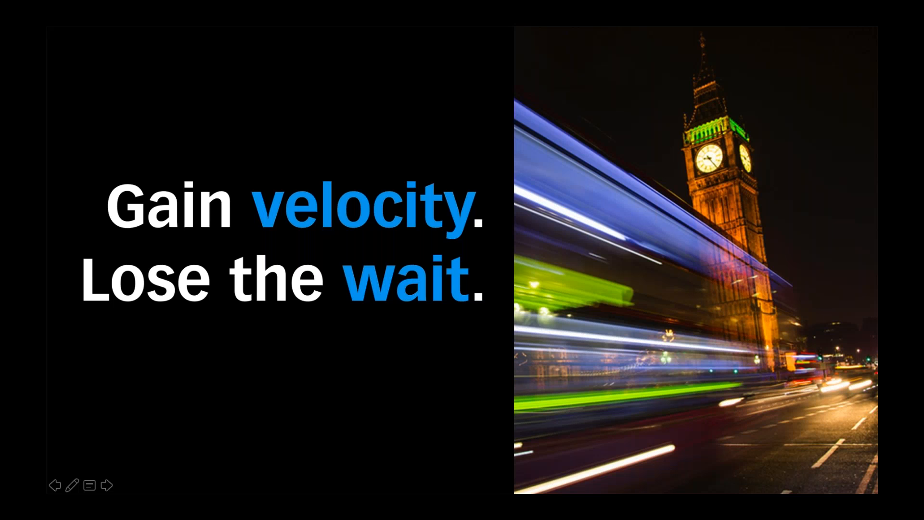